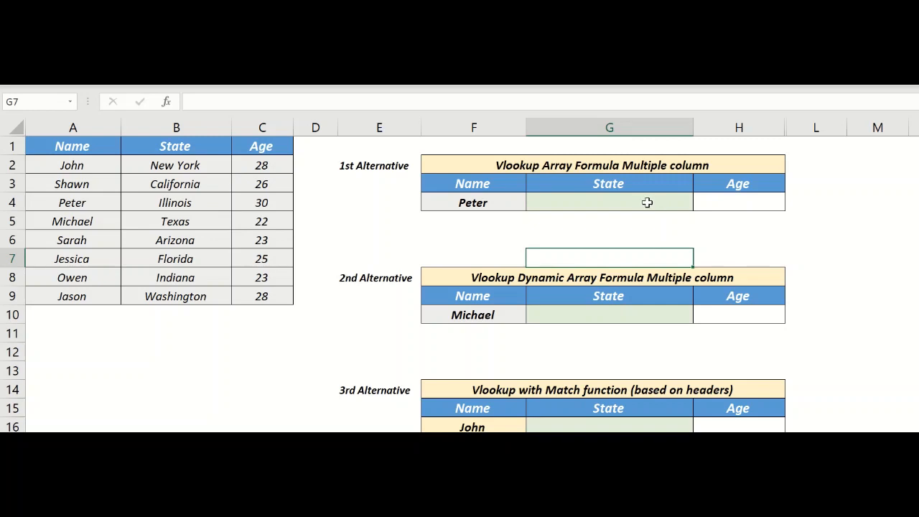
Enter =VLOOKUP(F4,A1:C9,{2,3},0) as a single array formula across G4:H4 in the first alternative table
{"action": "left_click_drag", "start_coordinate": [647, 202], "coordinate": [715, 204]}
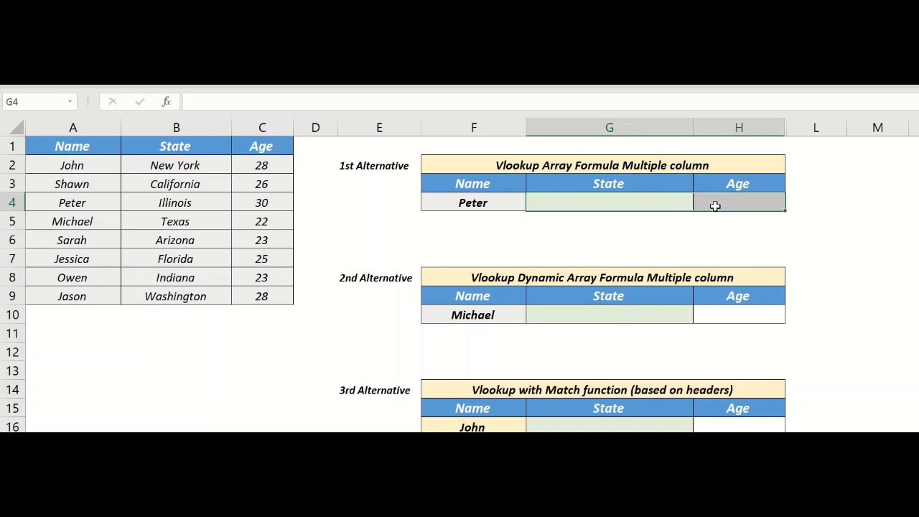
{"action": "type", "text": "=vlo"}
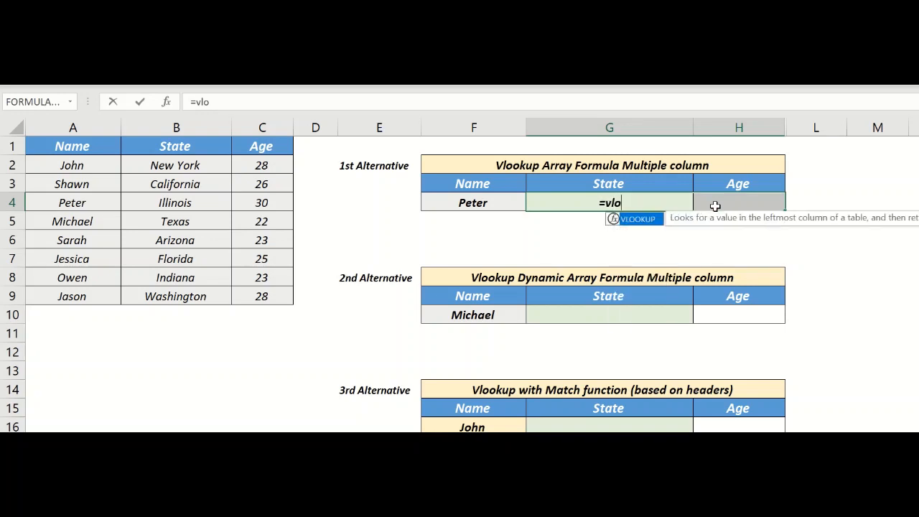
{"action": "key", "text": "Tab"}
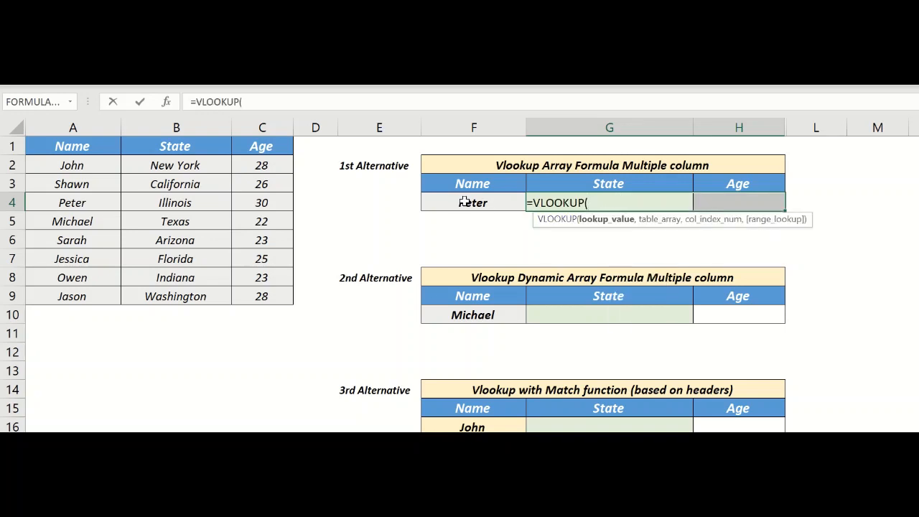
{"action": "left_click", "coordinate": [465, 203]}
{"action": "type", "text": ","}
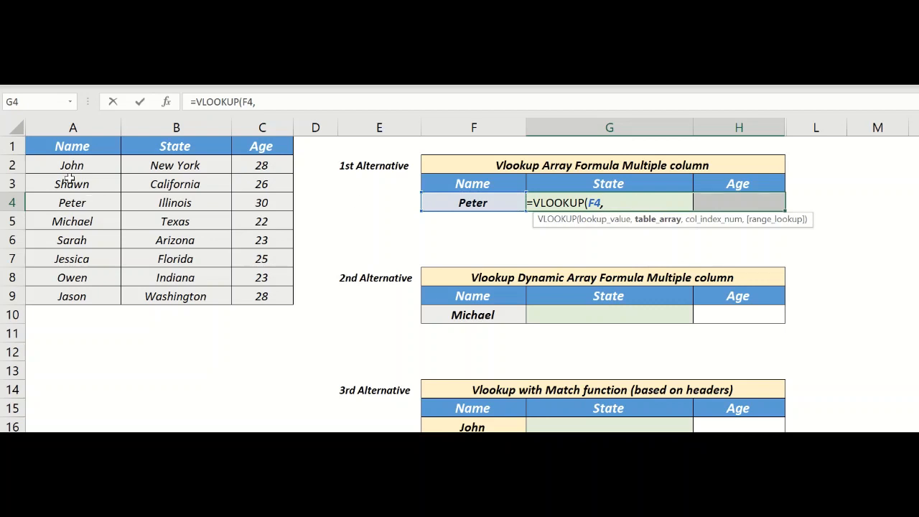
{"action": "left_click_drag", "start_coordinate": [78, 147], "coordinate": [260, 294]}
{"action": "type", "text": ","}
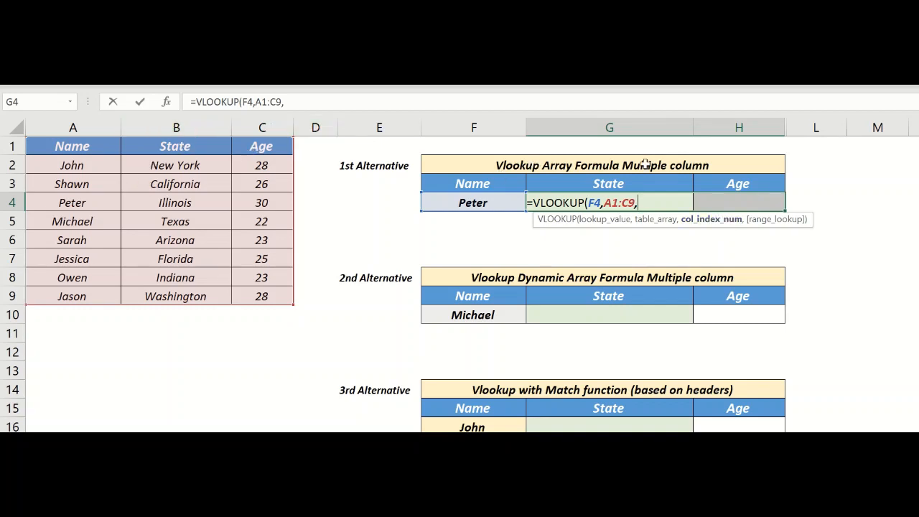
{"action": "type", "text": "{2,3},"}
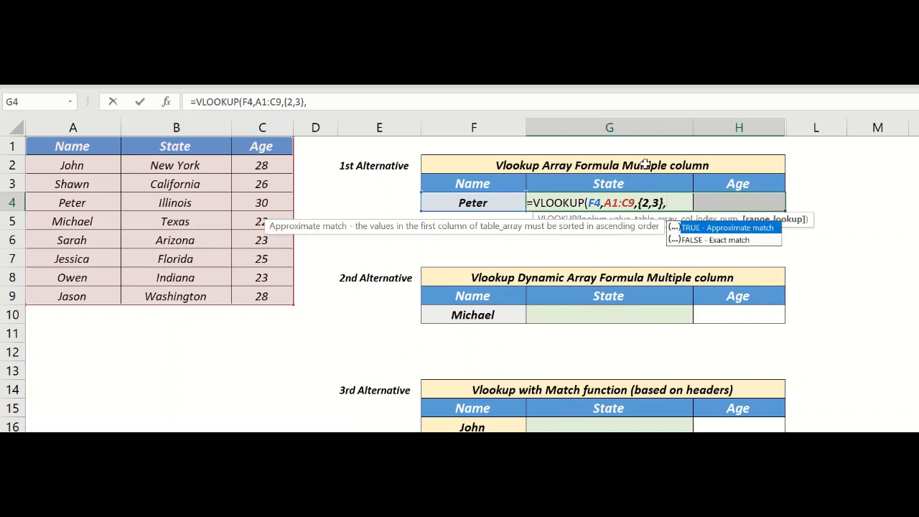
{"action": "type", "text": "0)"}
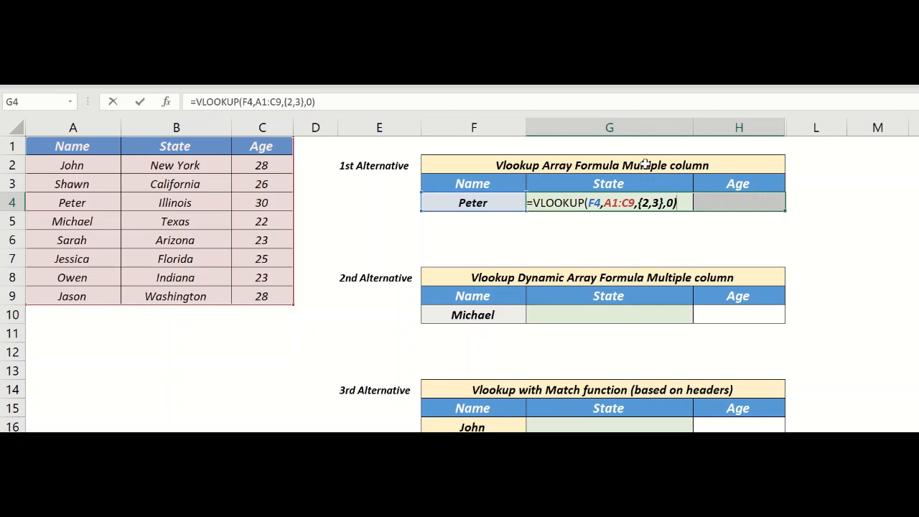
{"action": "key", "text": "ctrl+shift+Return"}
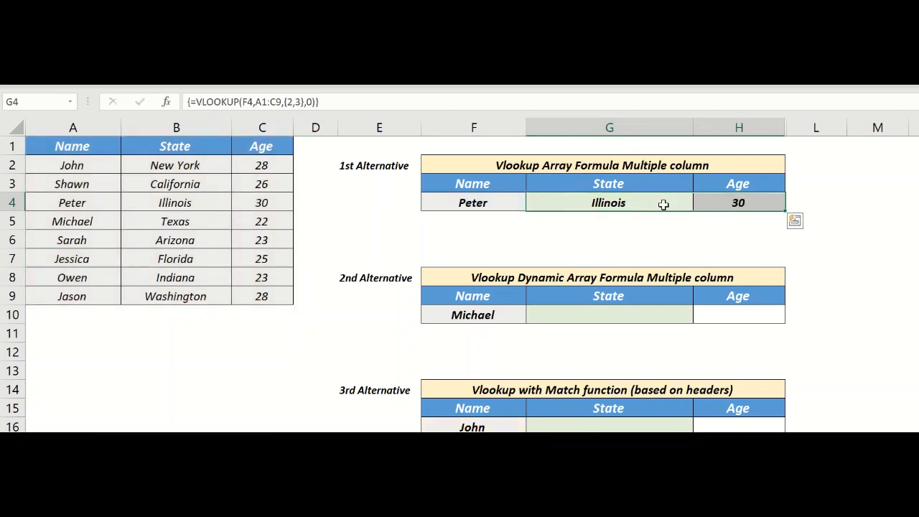
Try to delete only the State result in G4 from the array formula
{"action": "left_click", "coordinate": [639, 203]}
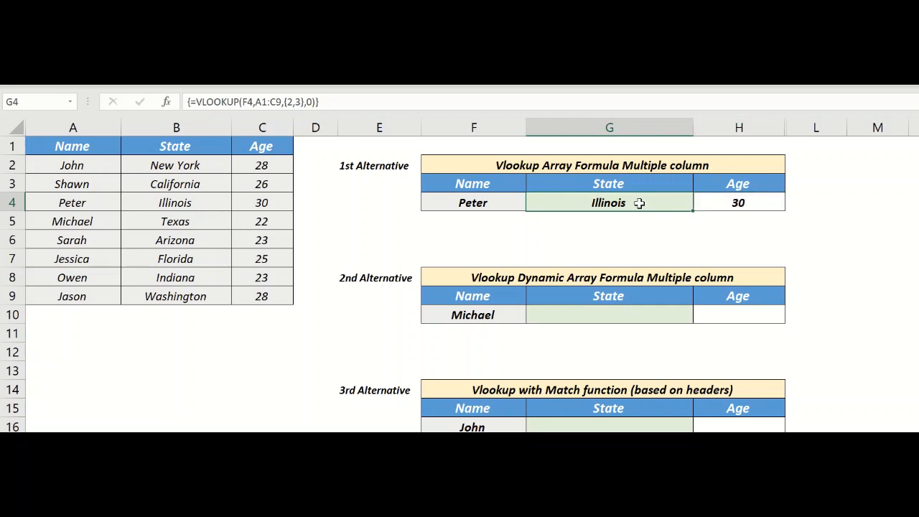
{"action": "key", "text": "Delete"}
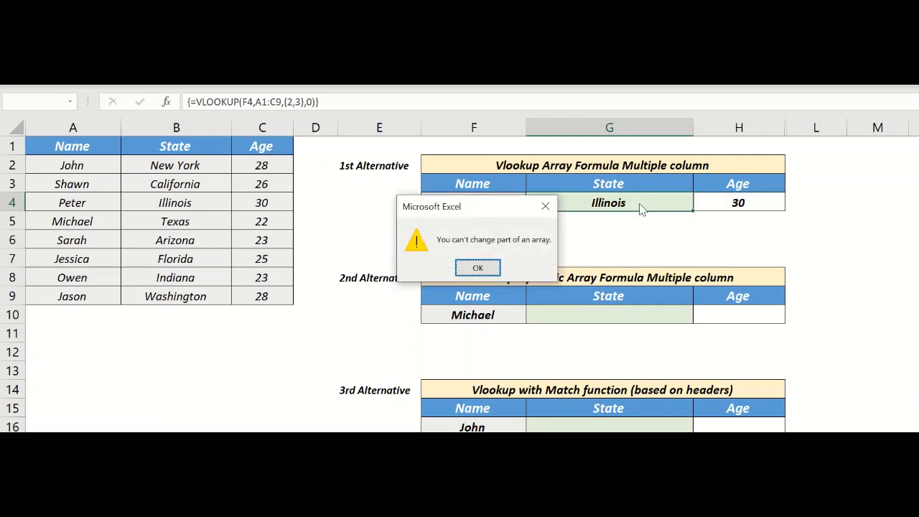
{"action": "left_click", "coordinate": [490, 273]}
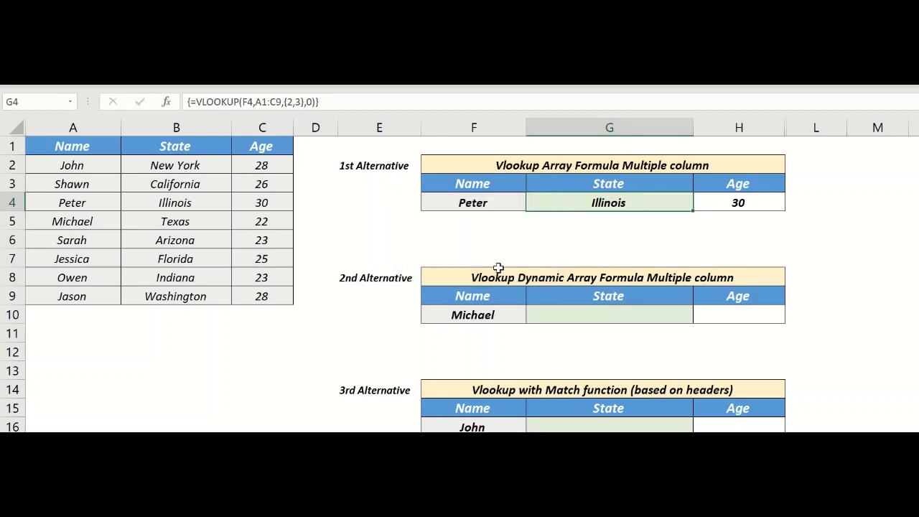
Compare the array formula held in G4 with the one in H4
{"action": "left_click", "coordinate": [643, 226]}
{"action": "left_click", "coordinate": [625, 202]}
{"action": "left_click", "coordinate": [728, 203]}
{"action": "left_click", "coordinate": [667, 204]}
{"action": "left_click", "coordinate": [718, 203]}
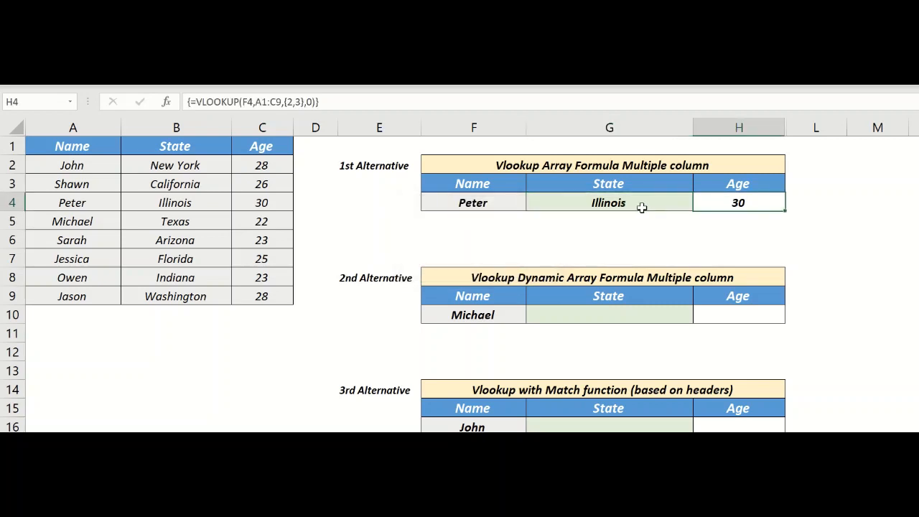
Clear the whole array range G4:H4 and restore its VLOOKUP formula
{"action": "left_click_drag", "start_coordinate": [639, 205], "coordinate": [707, 204]}
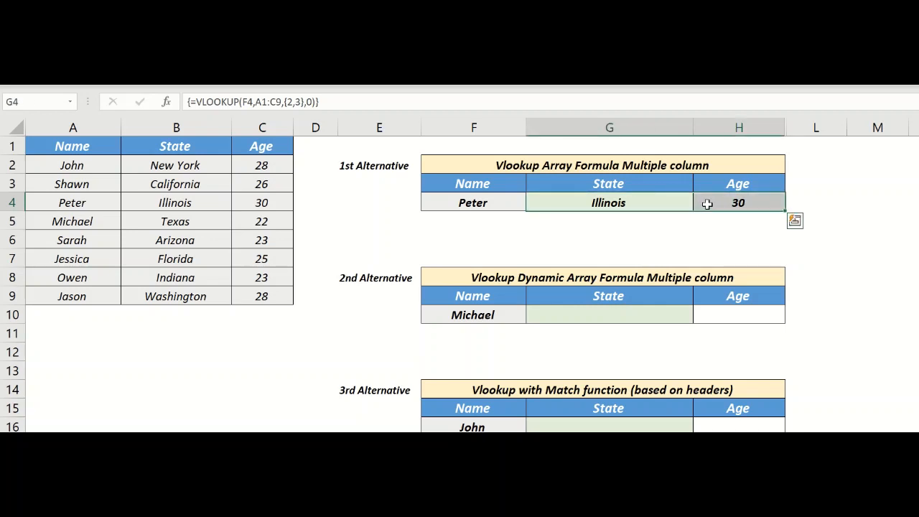
{"action": "key", "text": "Delete"}
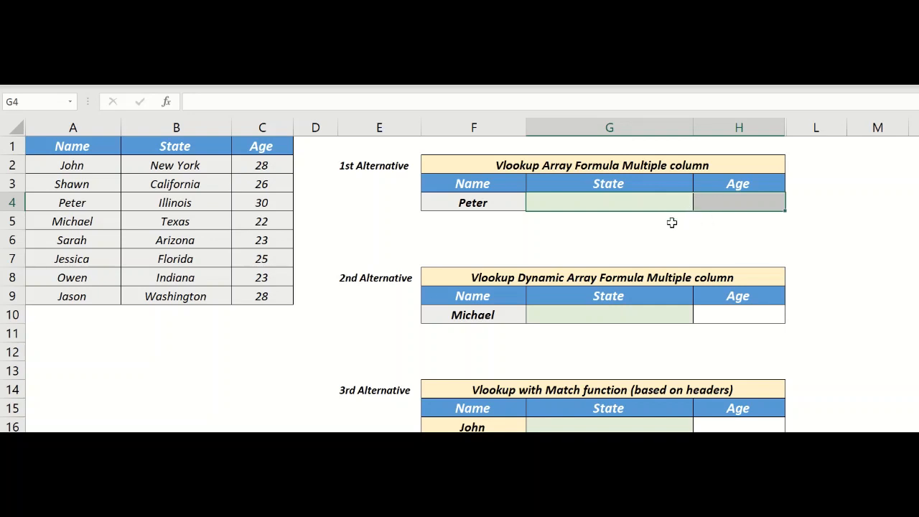
{"action": "key", "text": "ctrl+v"}
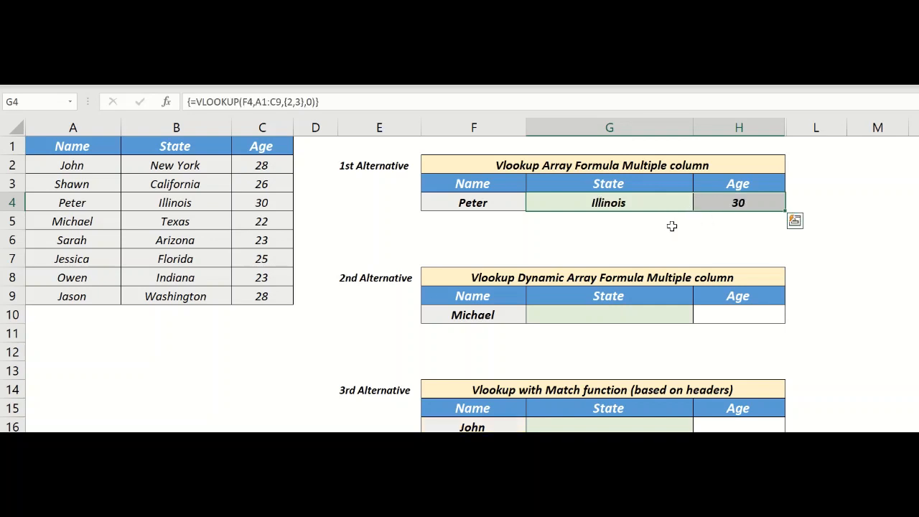
{"action": "left_click", "coordinate": [663, 235]}
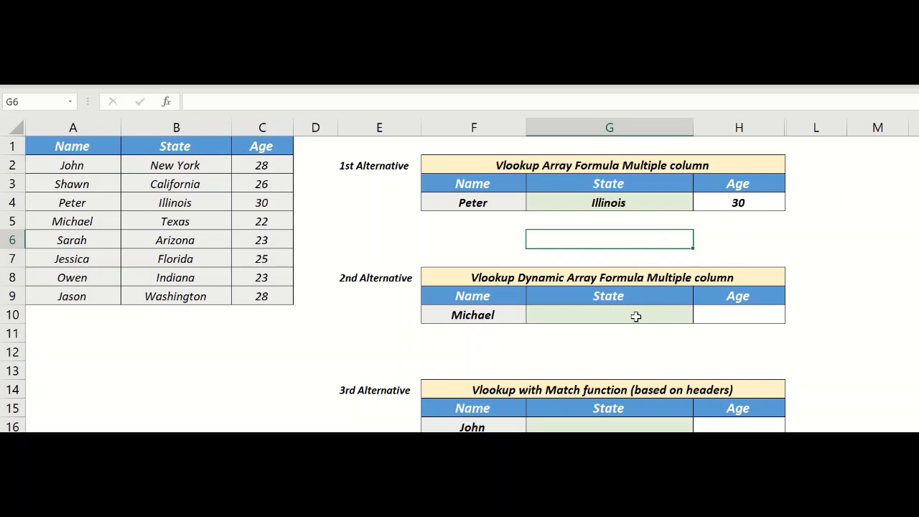
Enter =VLOOKUP(F10,A1:C9,{2,3},0) in G10 as a dynamic array formula that spills across G10:H10
{"action": "left_click", "coordinate": [635, 314]}
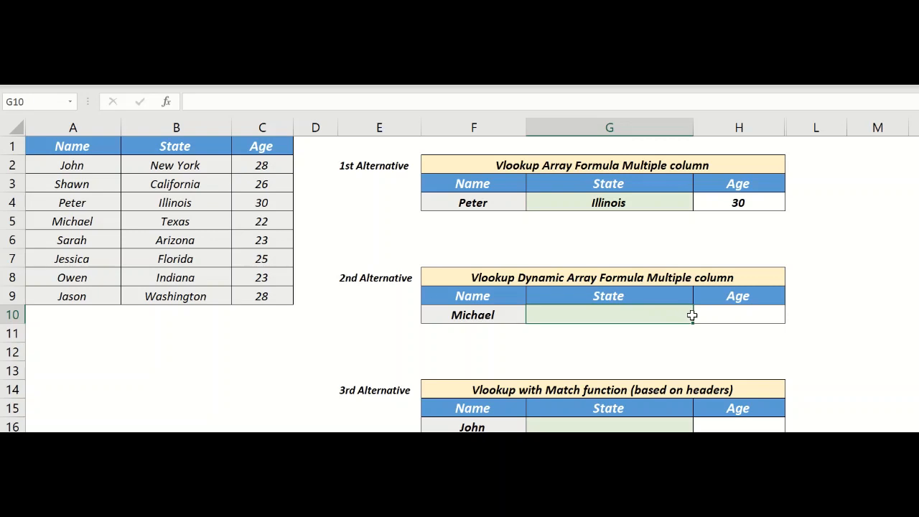
{"action": "left_click_drag", "start_coordinate": [692, 315], "coordinate": [712, 315]}
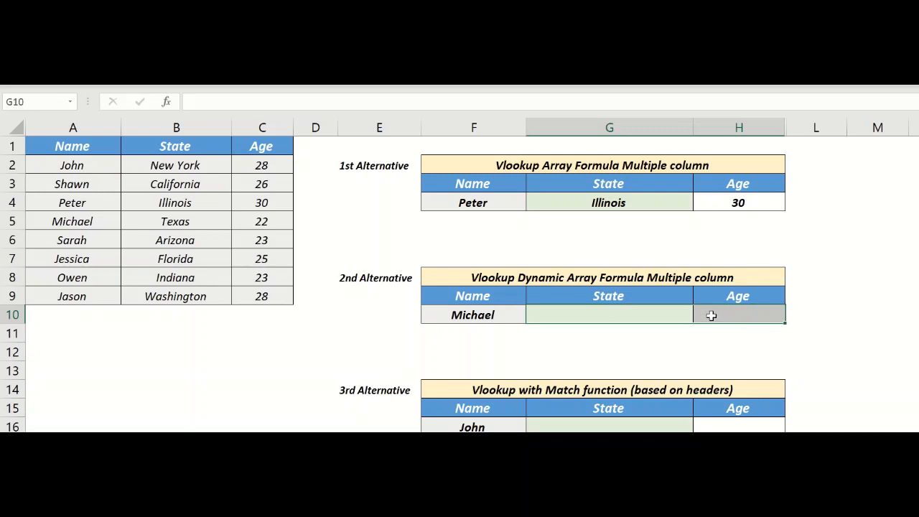
{"action": "type", "text": "="}
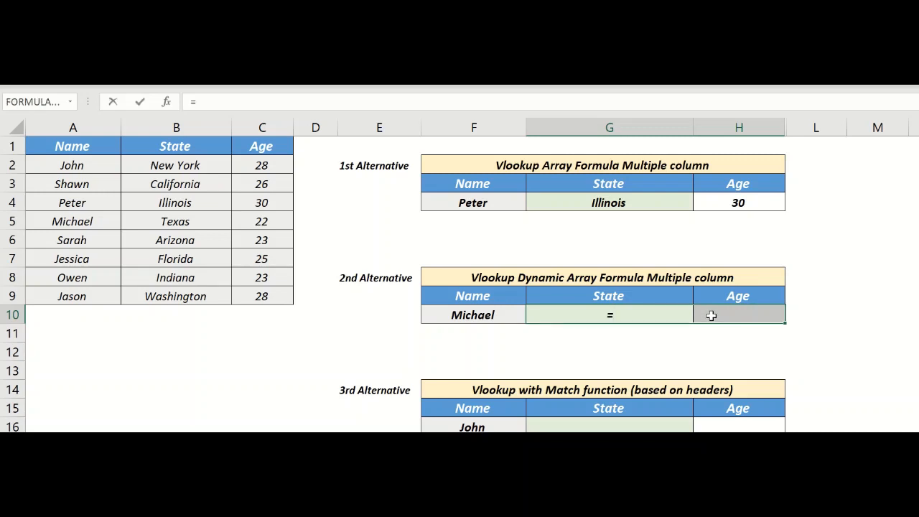
{"action": "type", "text": "vl"}
{"action": "key", "text": "Tab"}
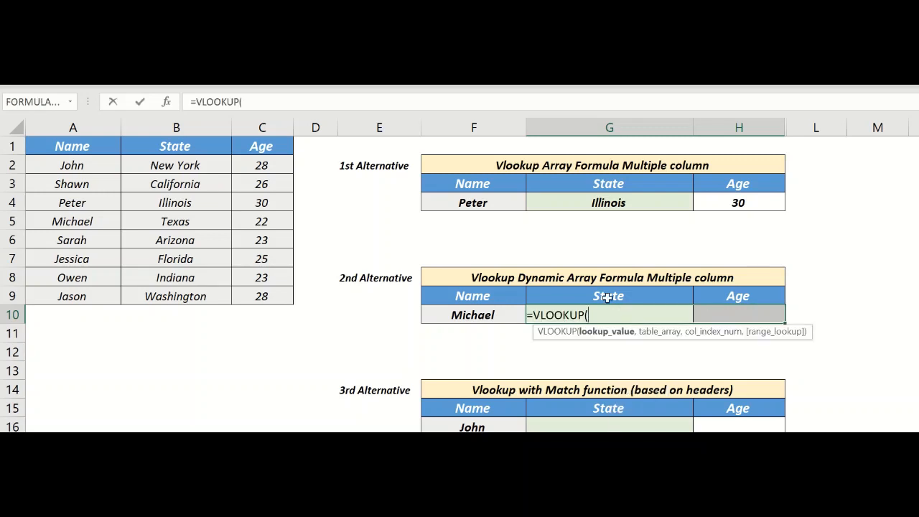
{"action": "left_click", "coordinate": [502, 313]}
{"action": "type", "text": ","}
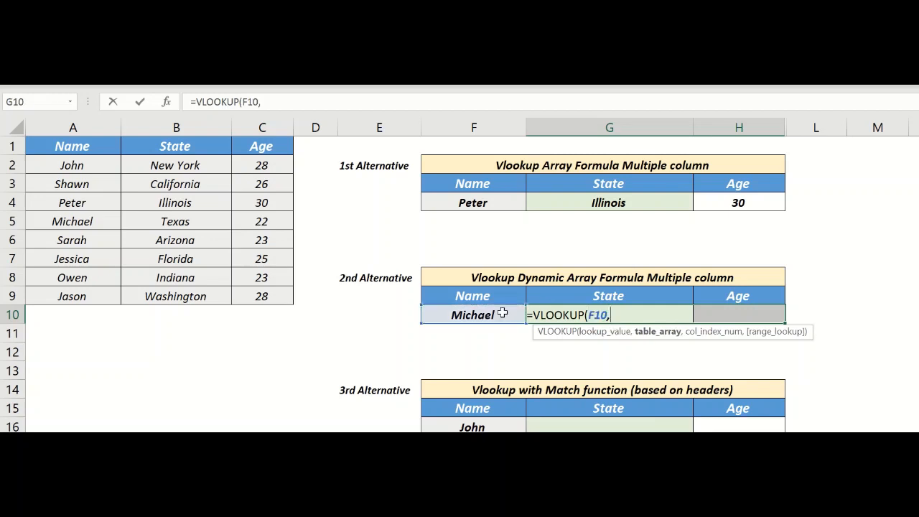
{"action": "left_click_drag", "start_coordinate": [70, 147], "coordinate": [254, 296]}
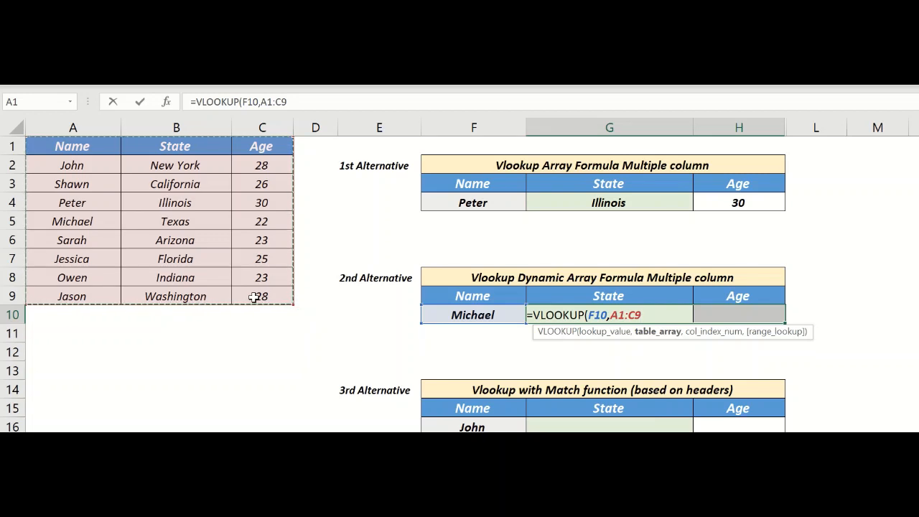
{"action": "type", "text": ","}
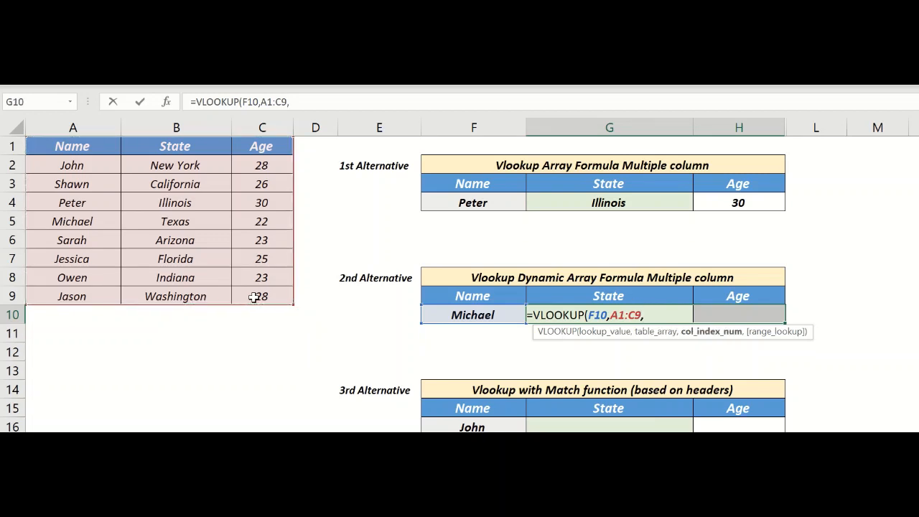
{"action": "type", "text": "{2,3},"}
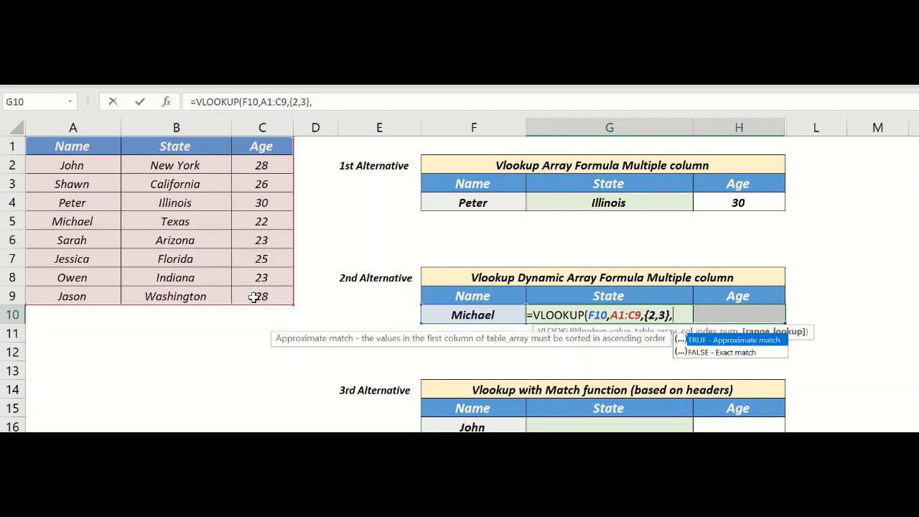
{"action": "type", "text": "0)"}
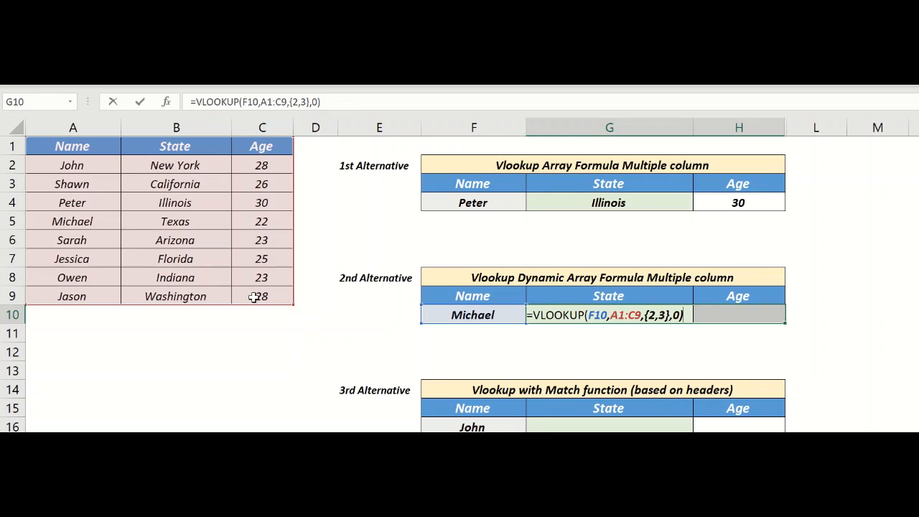
{"action": "key", "text": "ctrl+Return"}
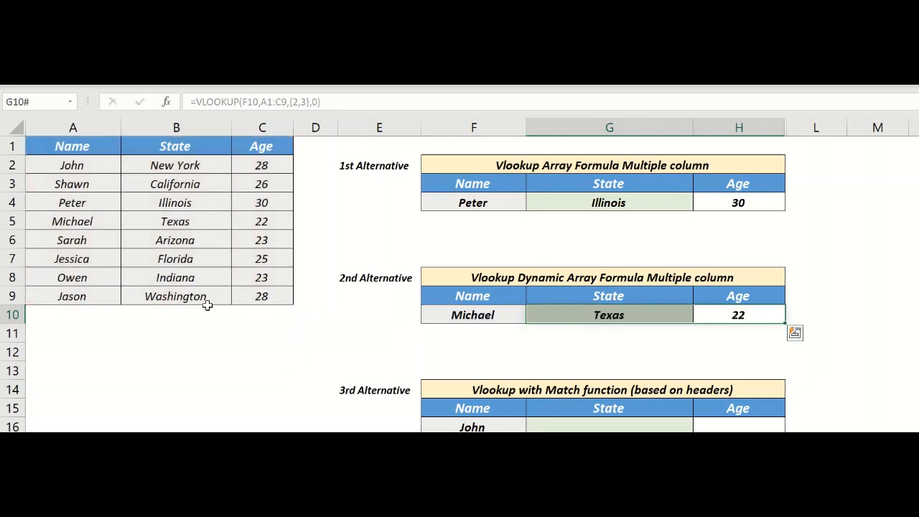
{"action": "key", "text": "Down"}
{"action": "key", "text": "Down"}
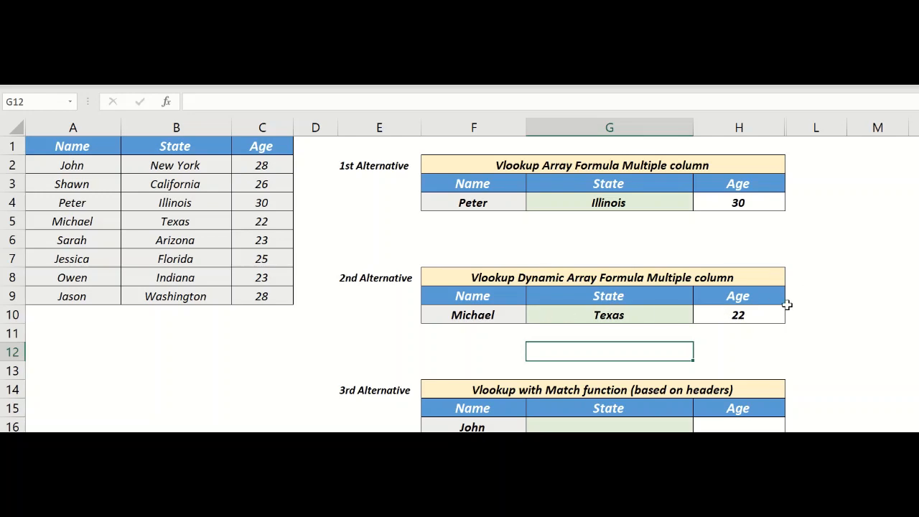
Examine the State and Age headers of the third alternative table, the source table, and the column indexes in G10's formula
{"action": "scroll", "coordinate": [775, 307], "scroll_direction": "down", "scroll_amount": 1}
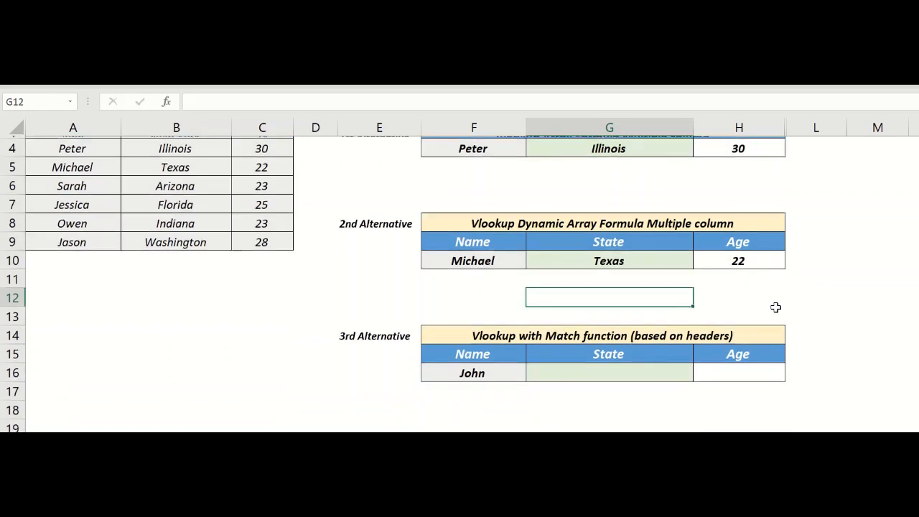
{"action": "scroll", "coordinate": [769, 310], "scroll_direction": "up", "scroll_amount": 1}
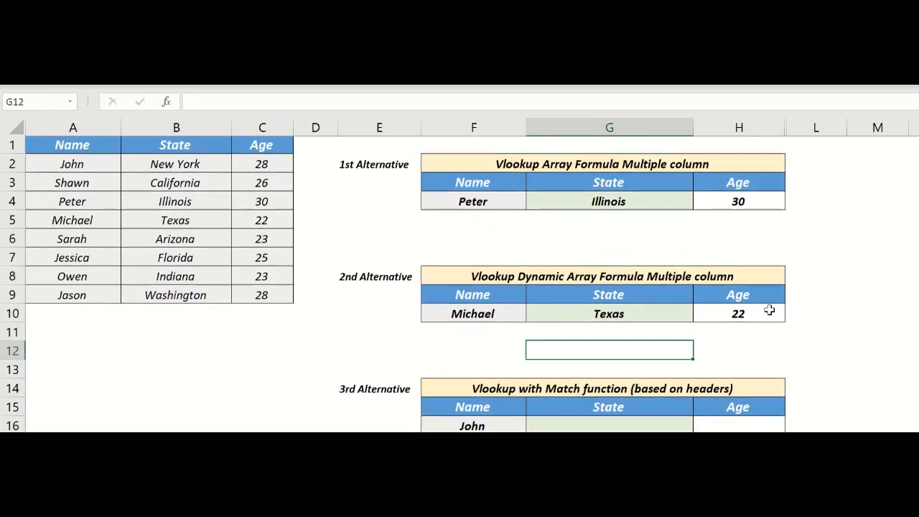
{"action": "scroll", "coordinate": [769, 310], "scroll_direction": "down", "scroll_amount": 1}
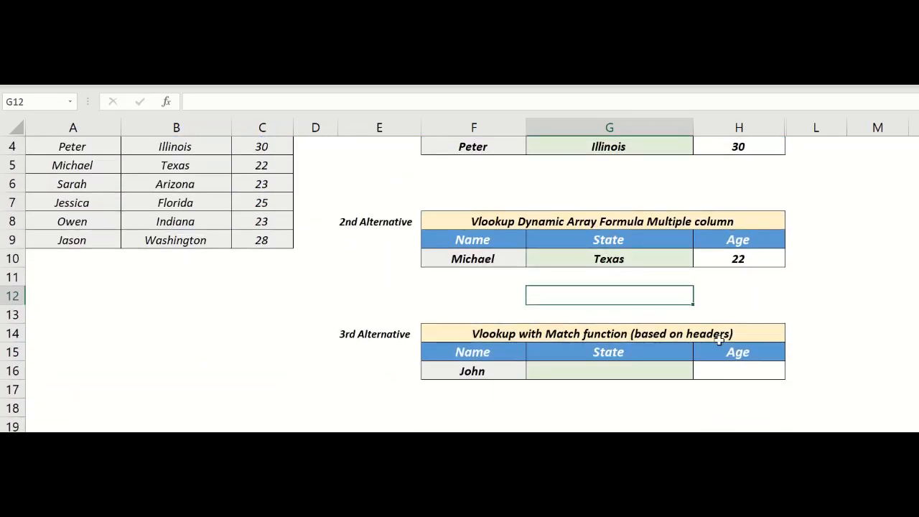
{"action": "left_click", "coordinate": [616, 351]}
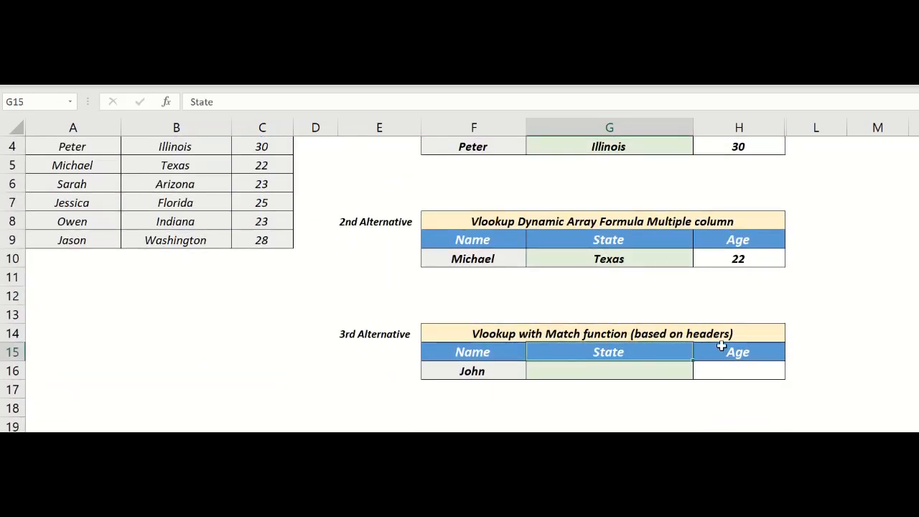
{"action": "left_click", "coordinate": [731, 351]}
{"action": "scroll", "coordinate": [609, 350], "scroll_direction": "up", "scroll_amount": 1}
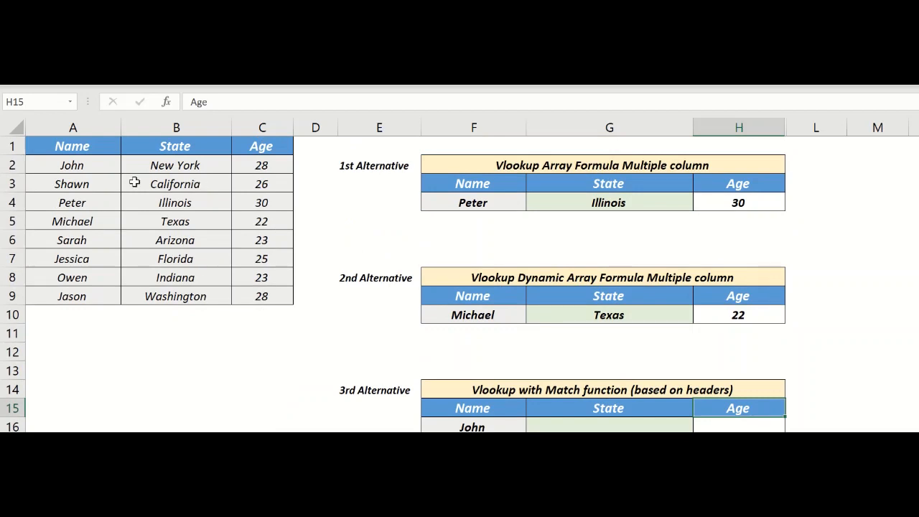
{"action": "left_click", "coordinate": [648, 314]}
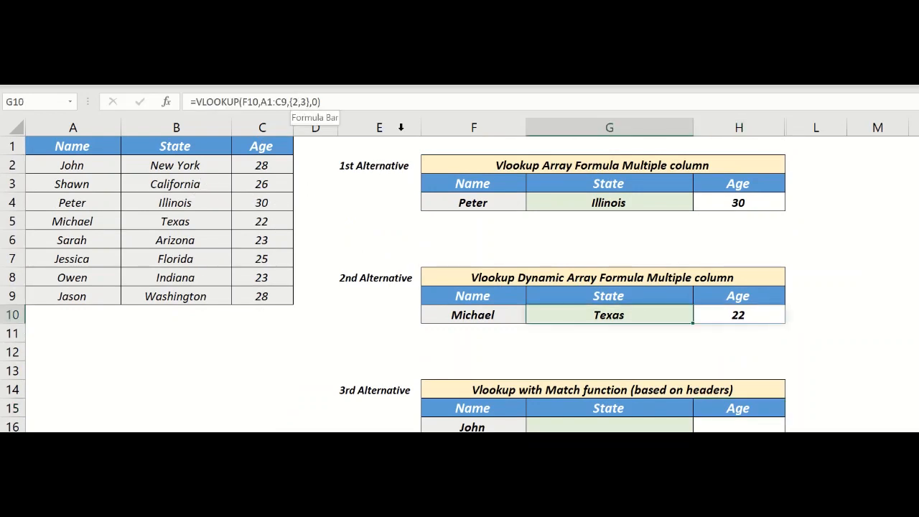
{"action": "scroll", "coordinate": [777, 340], "scroll_direction": "down", "scroll_amount": 1}
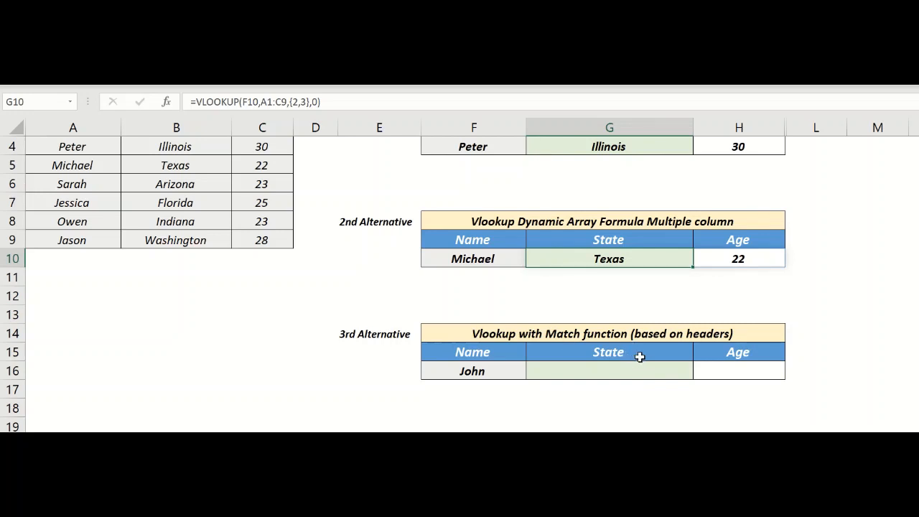
{"action": "scroll", "coordinate": [647, 360], "scroll_direction": "up", "scroll_amount": 1}
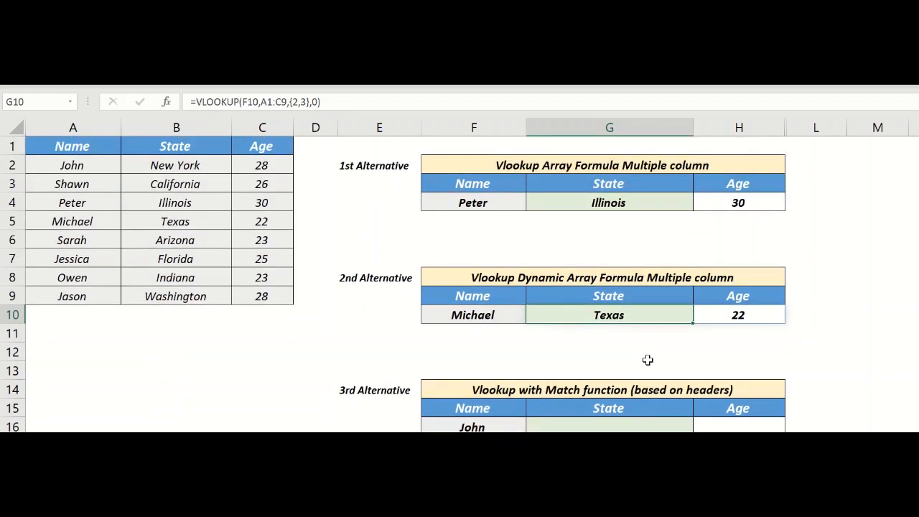
Start a VLOOKUP formula in G16 with F16 as the lookup value and A1:C9 as the table array
{"action": "scroll", "coordinate": [647, 360], "scroll_direction": "down", "scroll_amount": 1}
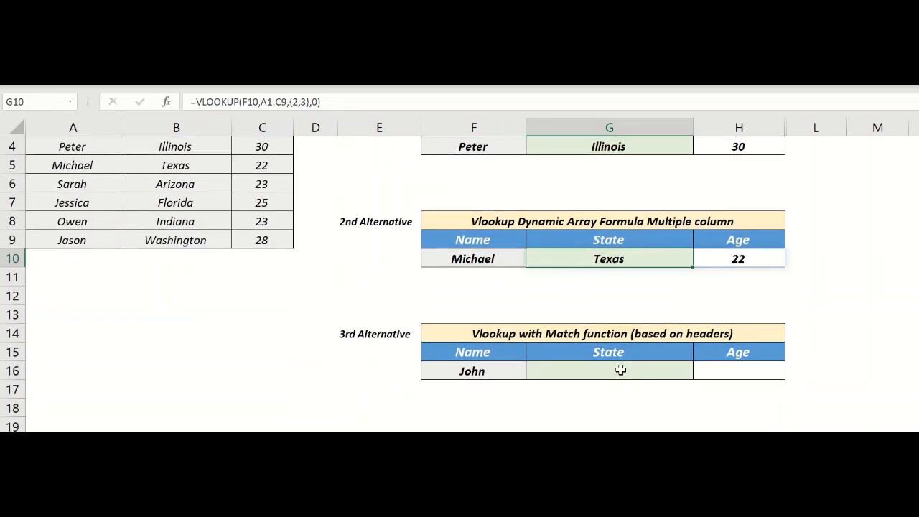
{"action": "left_click", "coordinate": [621, 370]}
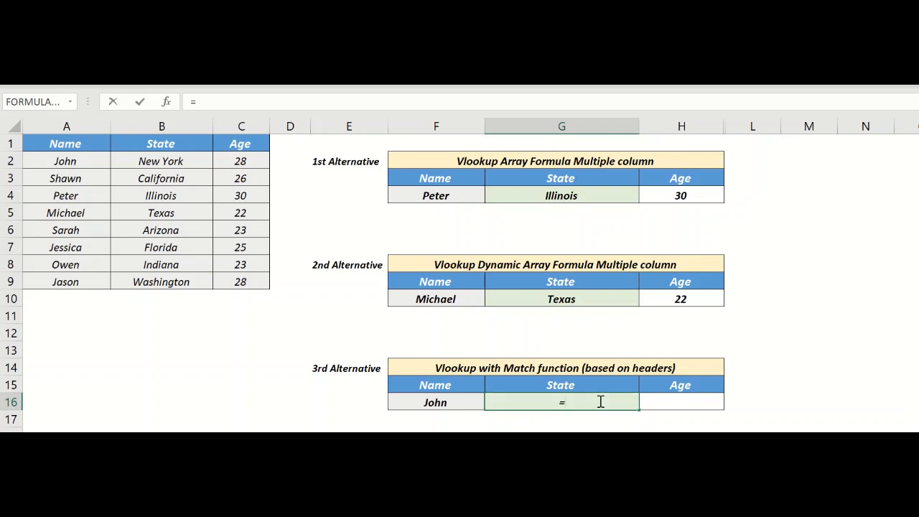
{"action": "type", "text": "vlo"}
{"action": "key", "text": "Tab"}
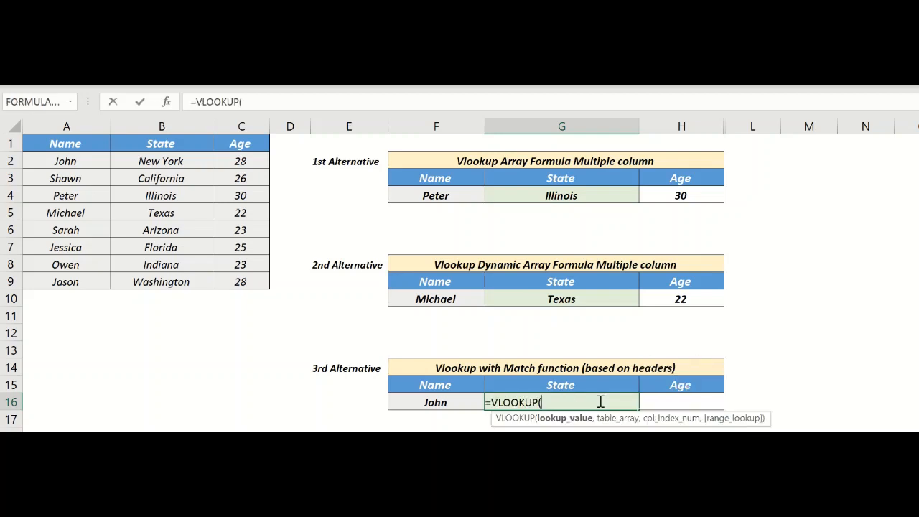
{"action": "left_click", "coordinate": [425, 398]}
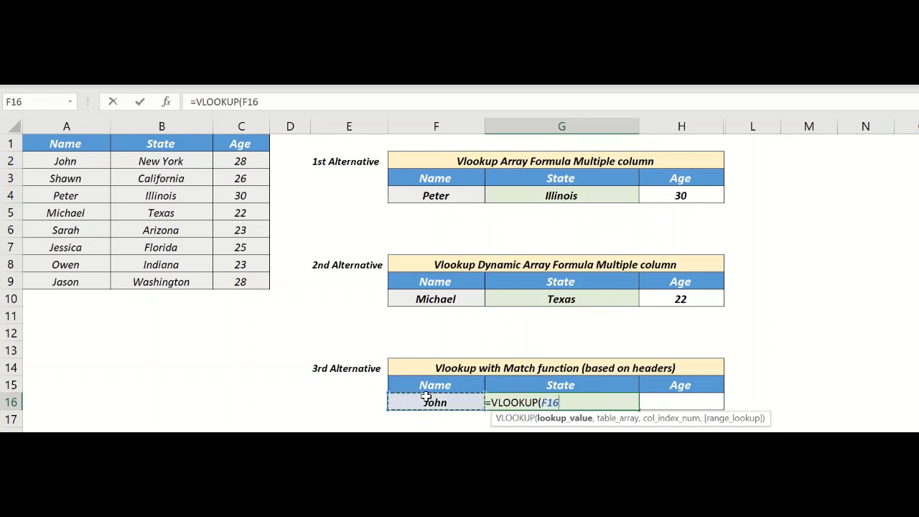
{"action": "type", "text": ","}
{"action": "left_click_drag", "start_coordinate": [76, 147], "coordinate": [231, 281]}
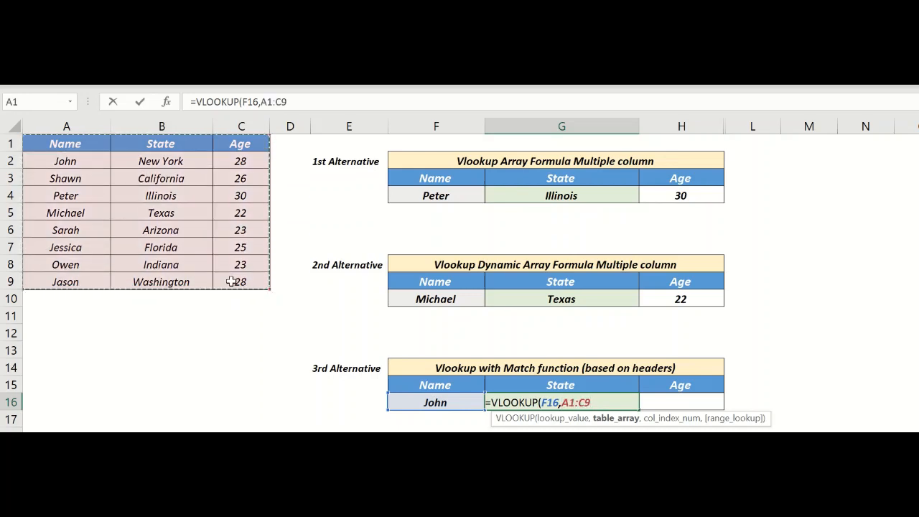
{"action": "type", "text": ","}
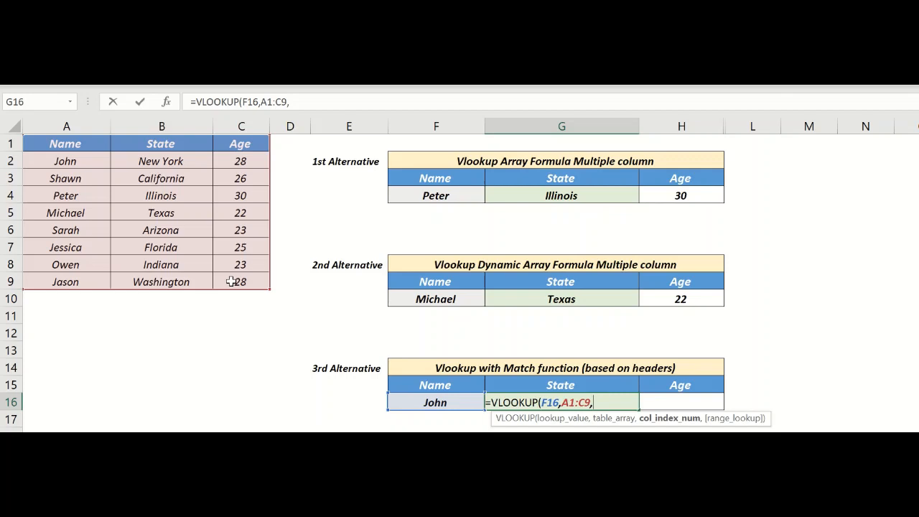
Complete G16's formula with MATCH(G15:H15,A1:C1,0) as the column index and 0 for exact match
{"action": "type", "text": "match"}
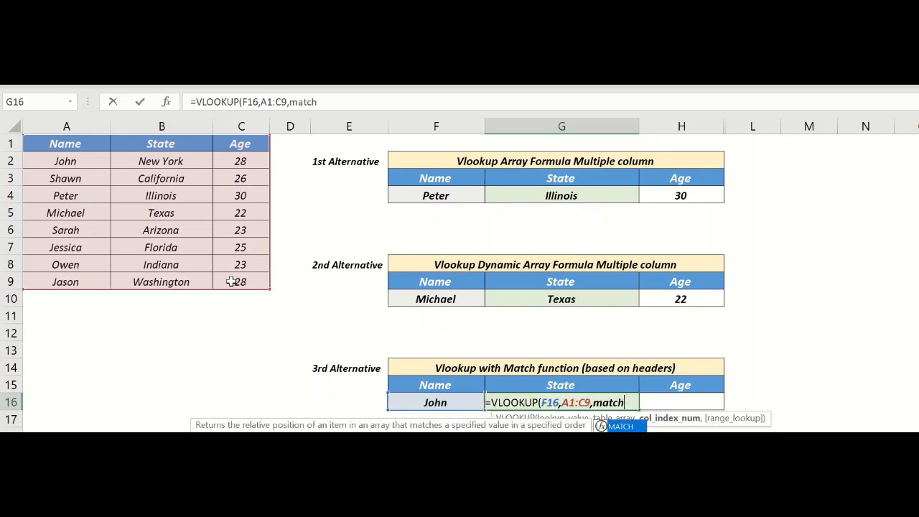
{"action": "key", "text": "Tab"}
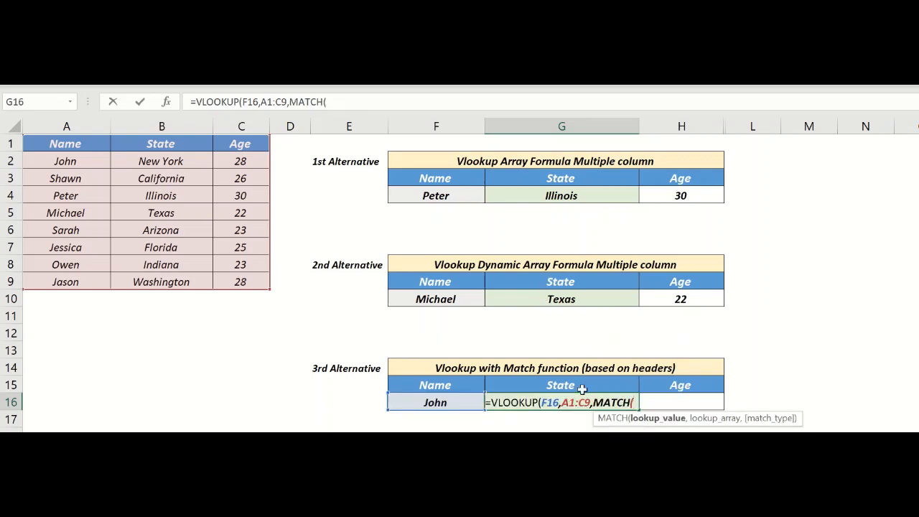
{"action": "left_click_drag", "start_coordinate": [567, 386], "coordinate": [667, 390]}
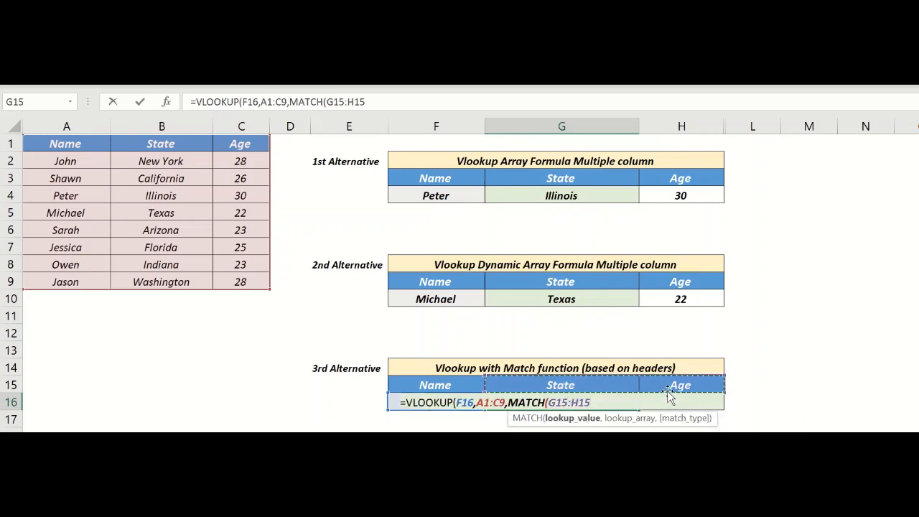
{"action": "type", "text": ","}
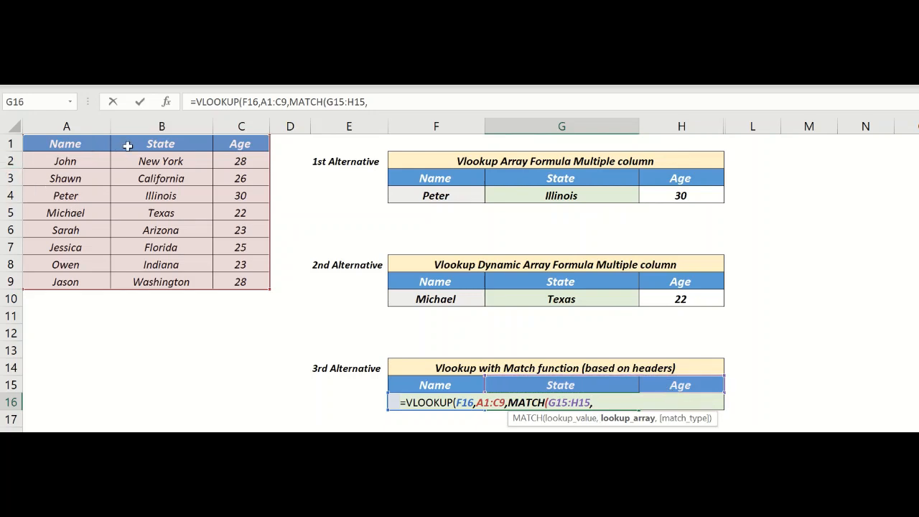
{"action": "left_click_drag", "start_coordinate": [90, 143], "coordinate": [238, 148]}
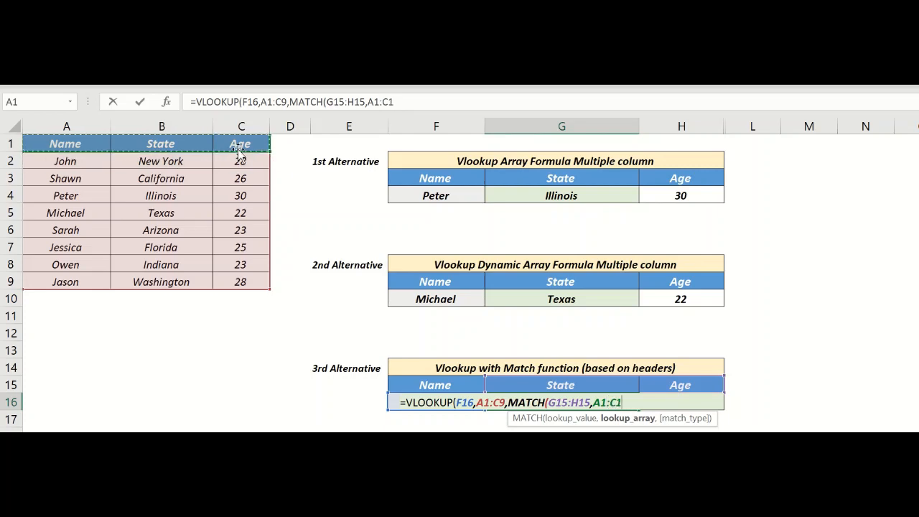
{"action": "type", "text": ",0"}
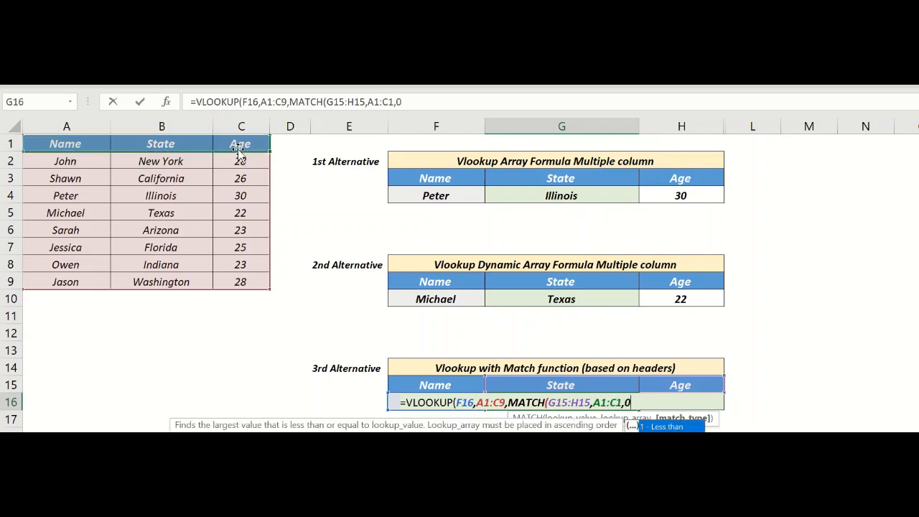
{"action": "type", "text": ")"}
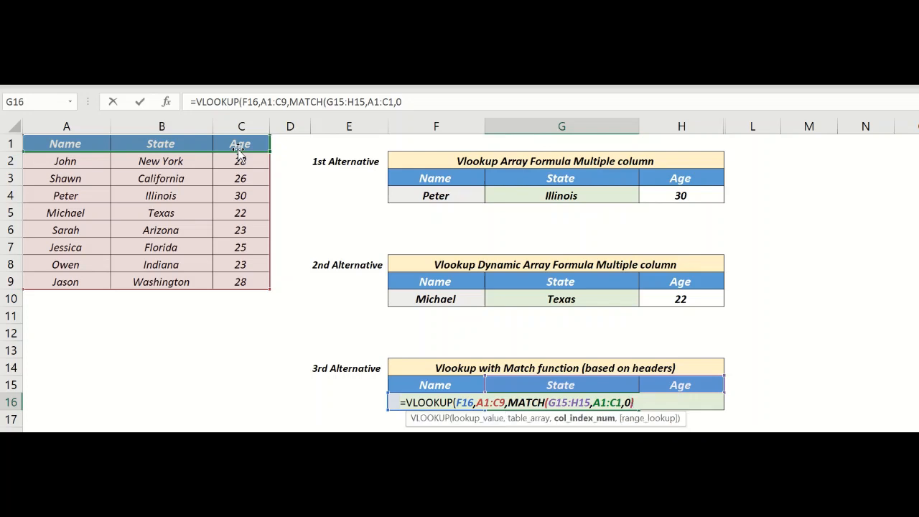
{"action": "type", "text": ","}
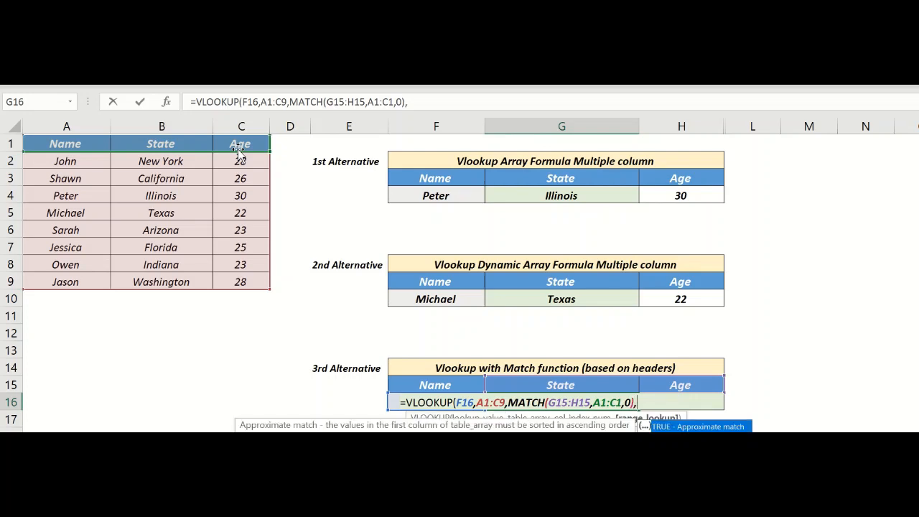
{"action": "type", "text": "0)"}
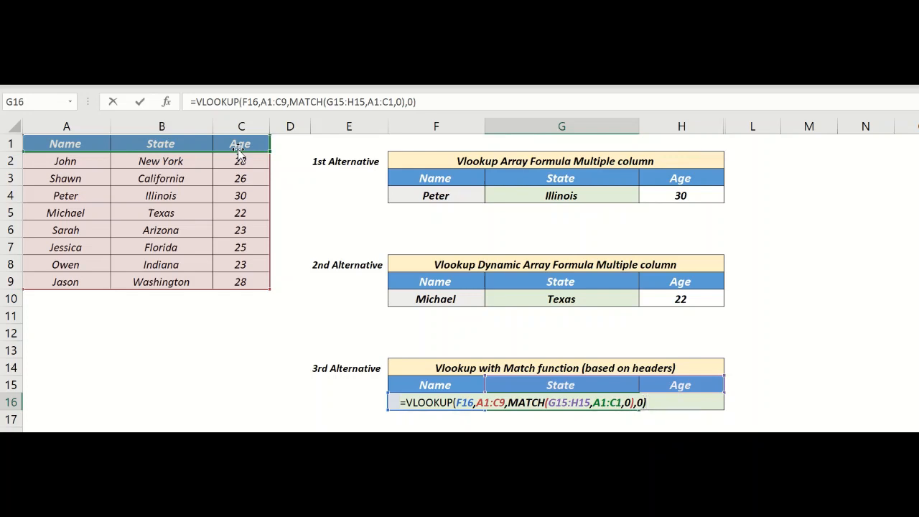
{"action": "key", "text": "Return"}
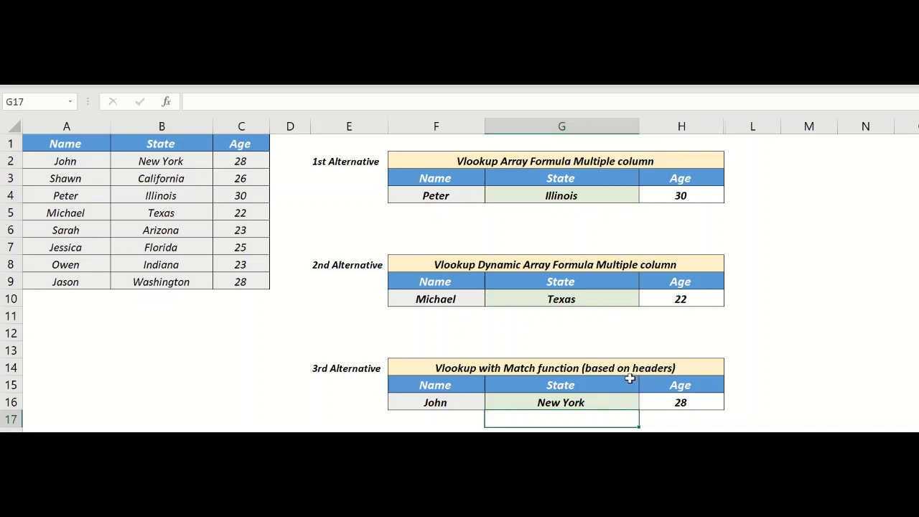
Examine the State and Age result cells of the fourth alternative table and the location of the source table
{"action": "scroll", "coordinate": [628, 379], "scroll_direction": "down", "scroll_amount": 2}
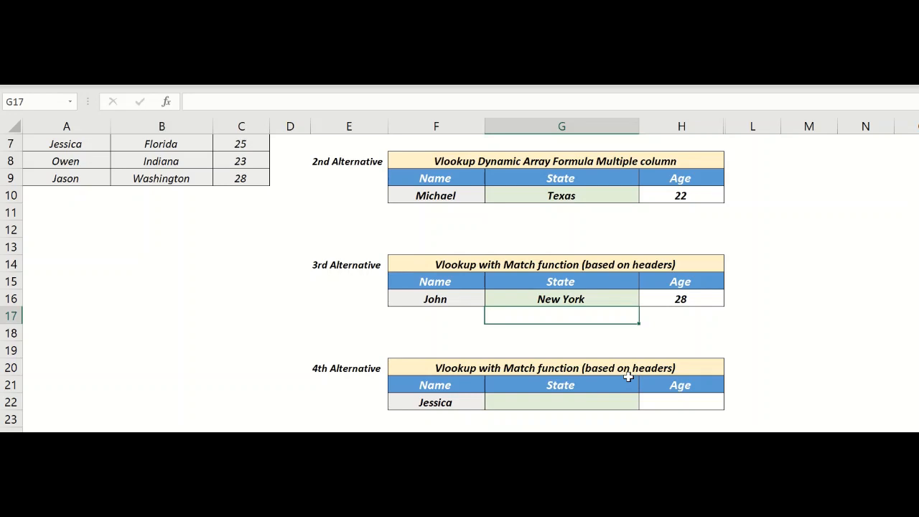
{"action": "scroll", "coordinate": [629, 376], "scroll_direction": "down", "scroll_amount": 1}
{"action": "left_click", "coordinate": [566, 352]}
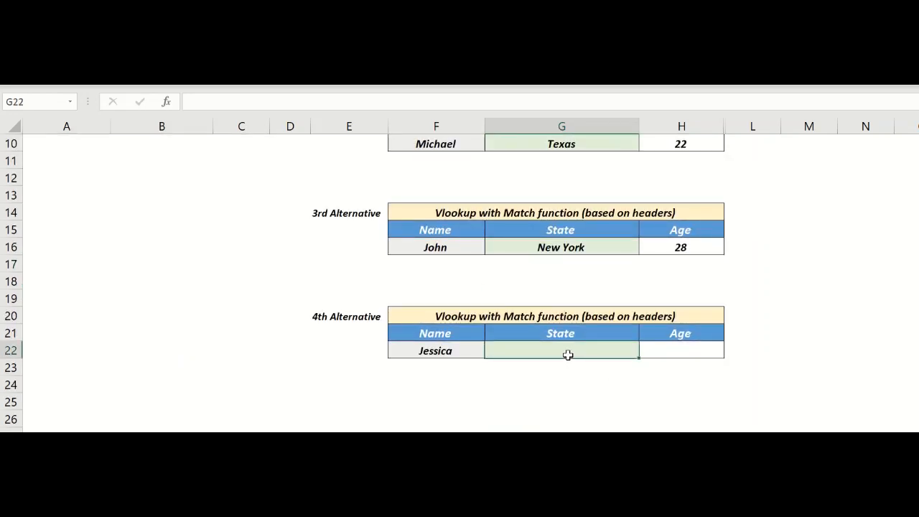
{"action": "left_click_drag", "start_coordinate": [567, 354], "coordinate": [682, 352]}
{"action": "scroll", "coordinate": [796, 280], "scroll_direction": "up", "scroll_amount": 1}
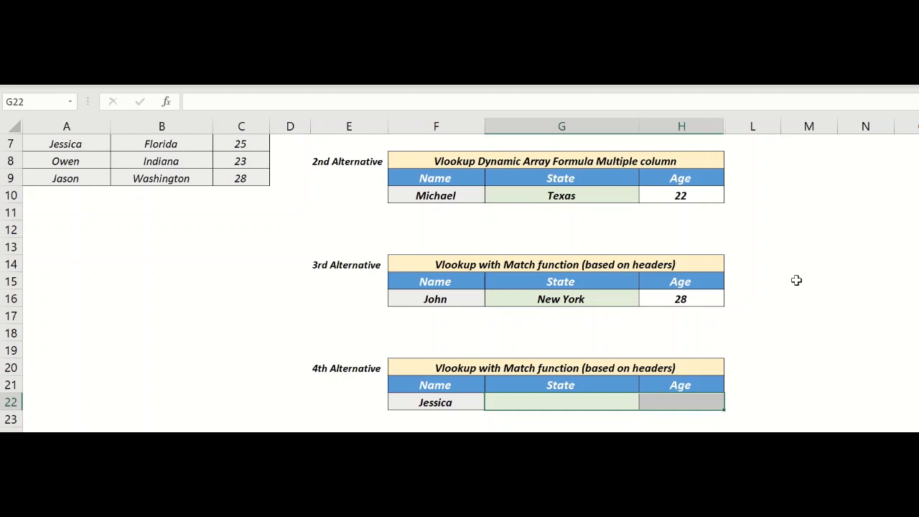
{"action": "key", "text": "Up"}
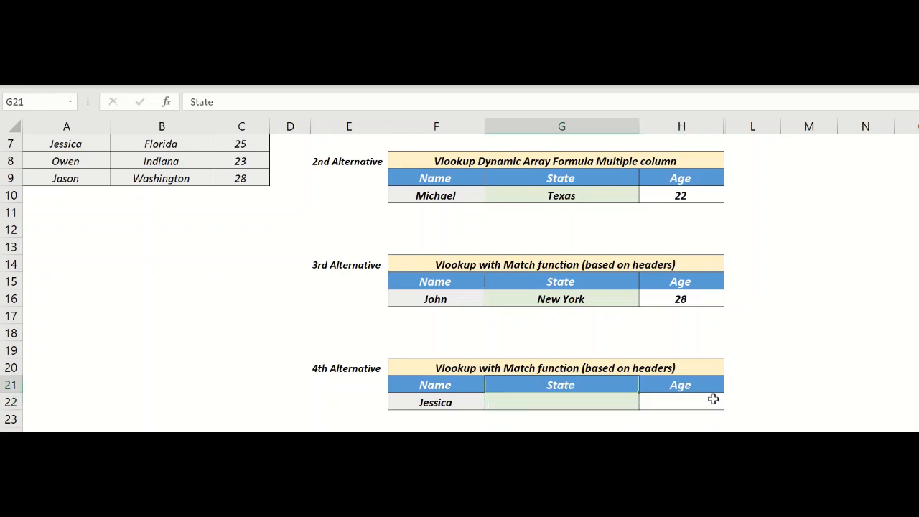
{"action": "left_click", "coordinate": [703, 401]}
{"action": "scroll", "coordinate": [272, 302], "scroll_direction": "up", "scroll_amount": 2}
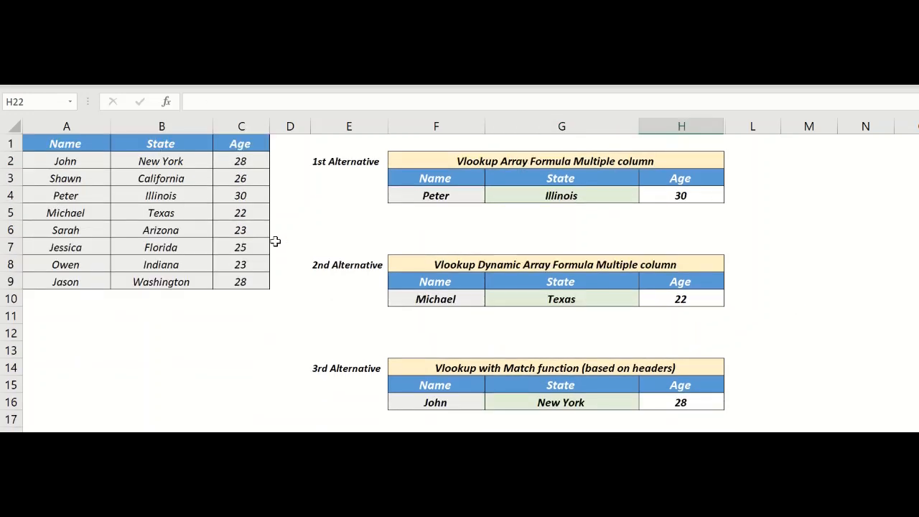
{"action": "scroll", "coordinate": [718, 367], "scroll_direction": "down", "scroll_amount": 1}
{"action": "scroll", "coordinate": [718, 362], "scroll_direction": "up", "scroll_amount": 1}
Move the source table from A1:C9 down to A14:C22, beside the third and fourth alternative tables
{"action": "left_click_drag", "start_coordinate": [65, 143], "coordinate": [234, 278]}
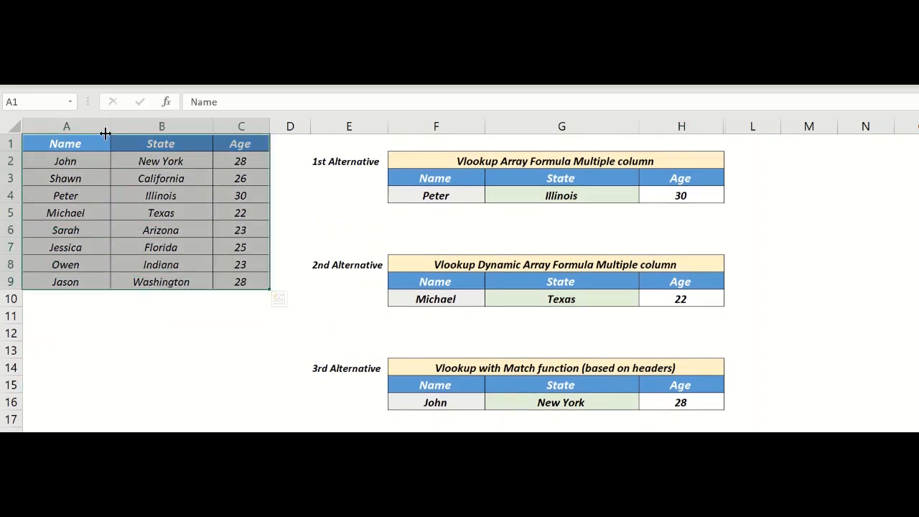
{"action": "left_click_drag", "start_coordinate": [107, 135], "coordinate": [89, 278]}
{"action": "scroll", "coordinate": [681, 349], "scroll_direction": "down", "scroll_amount": 3}
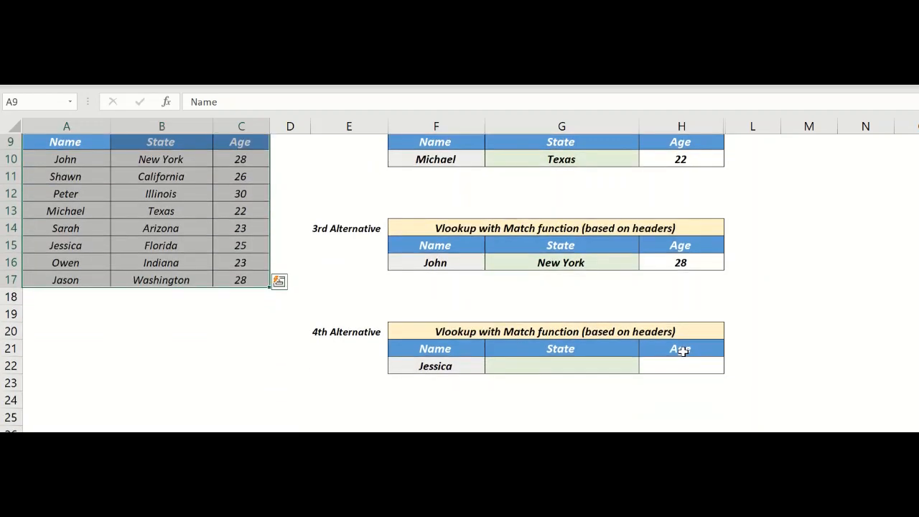
{"action": "scroll", "coordinate": [257, 229], "scroll_direction": "up", "scroll_amount": 2}
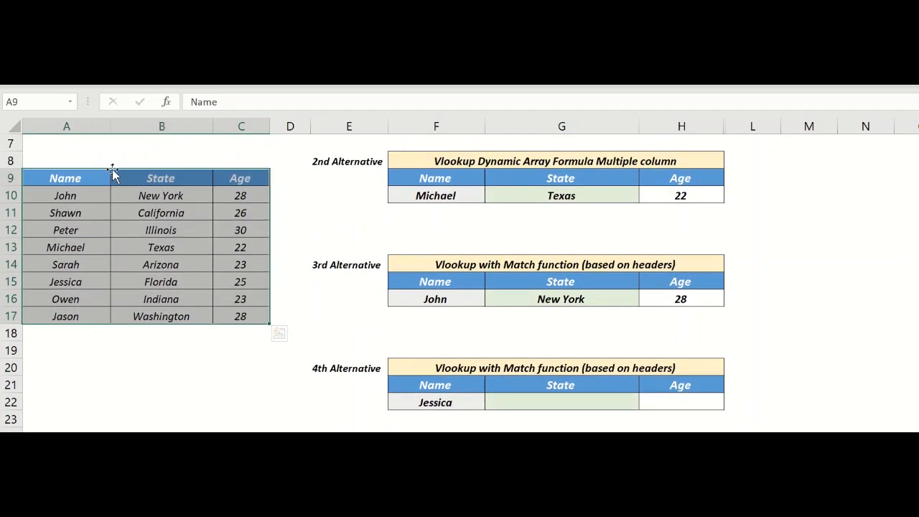
{"action": "left_click_drag", "start_coordinate": [112, 168], "coordinate": [113, 256]}
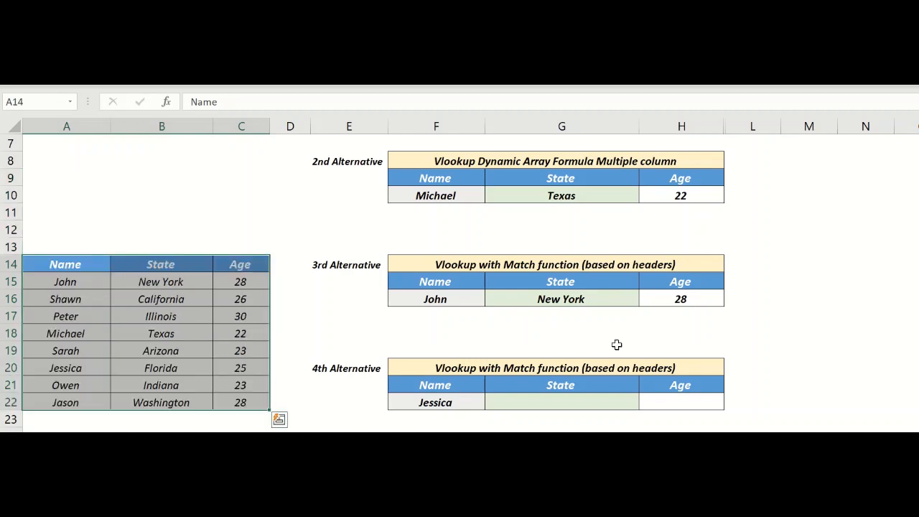
Enter =FILTER(B14:C22,A14:A22=F22) in G22 to return the State and Age for the name in F22
{"action": "left_click", "coordinate": [563, 400]}
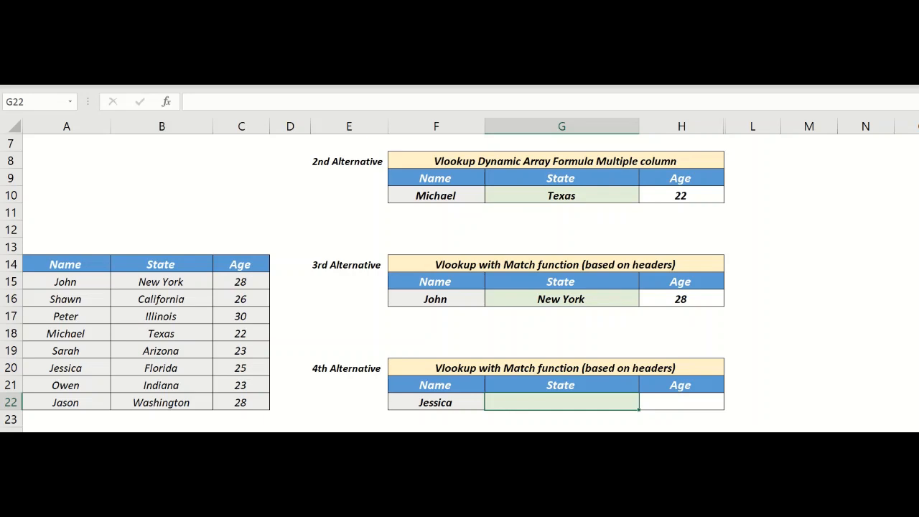
{"action": "type", "text": "=f"}
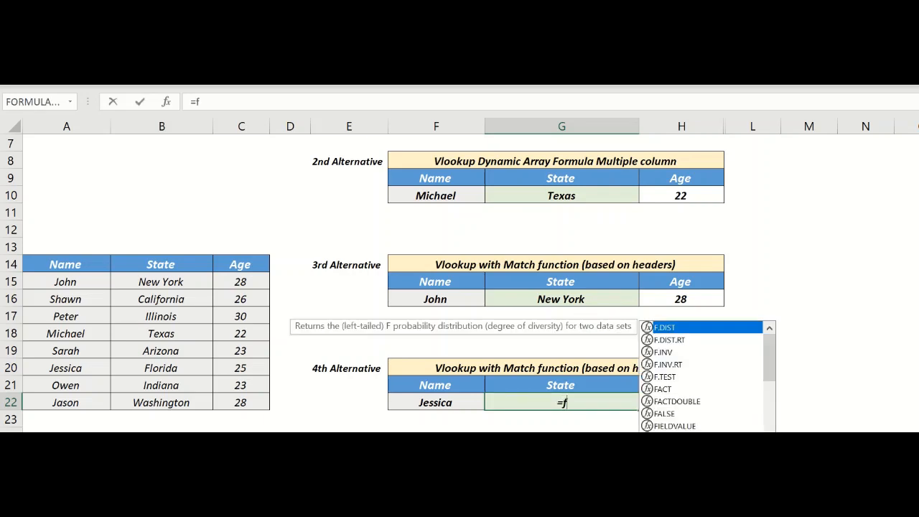
{"action": "type", "text": "ilter"}
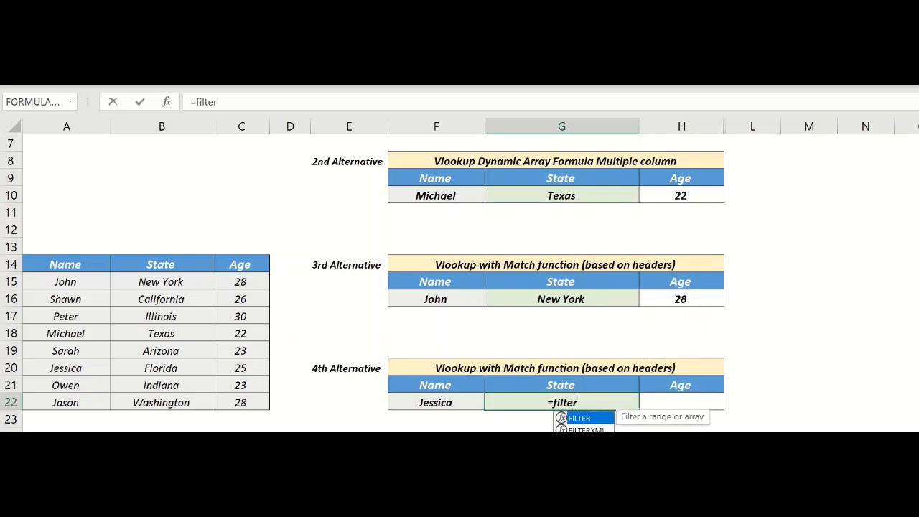
{"action": "key", "text": "Tab"}
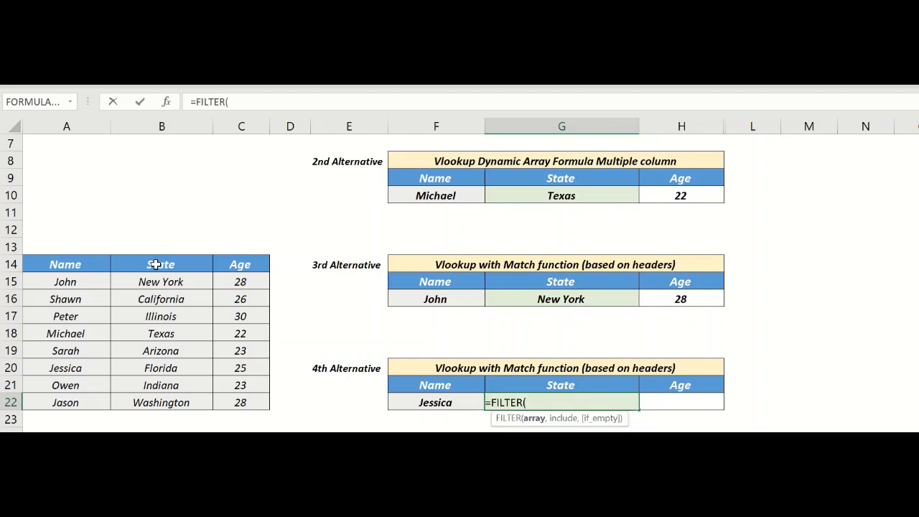
{"action": "left_click_drag", "start_coordinate": [170, 268], "coordinate": [244, 400]}
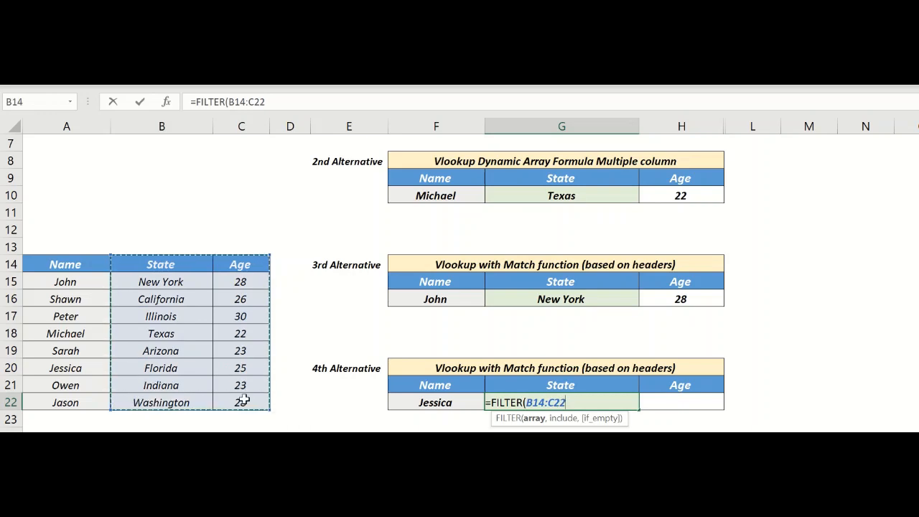
{"action": "type", "text": ","}
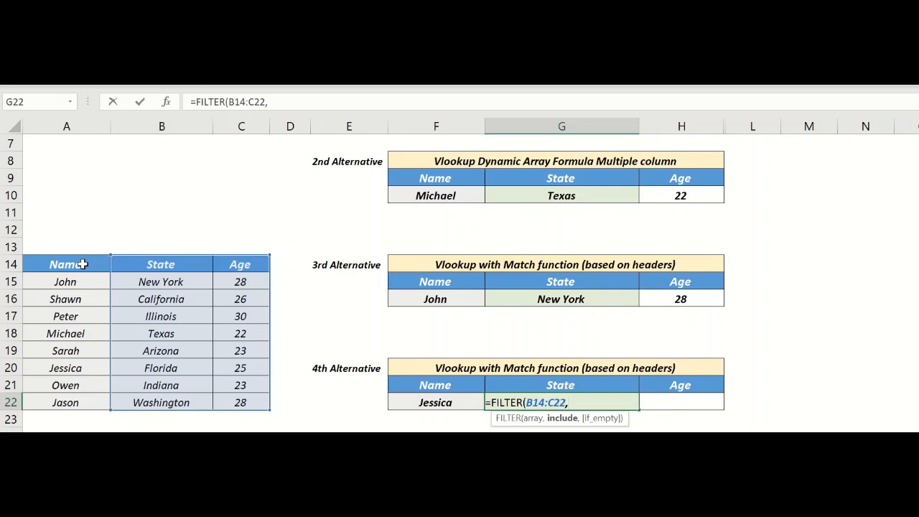
{"action": "left_click_drag", "start_coordinate": [82, 265], "coordinate": [64, 404]}
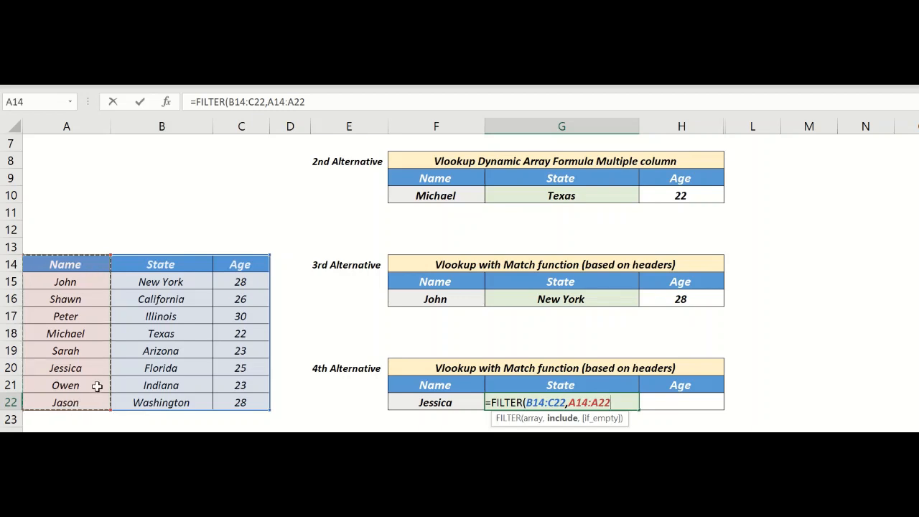
{"action": "type", "text": "="}
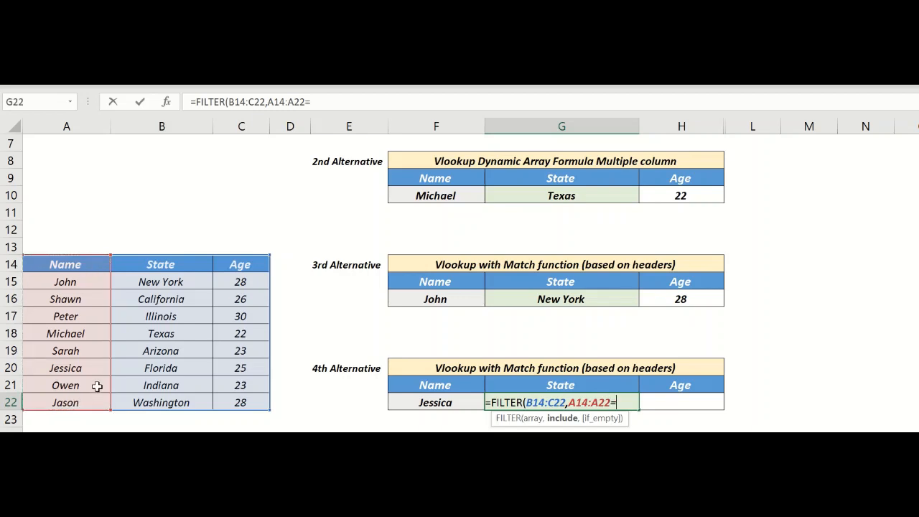
{"action": "left_click", "coordinate": [454, 403]}
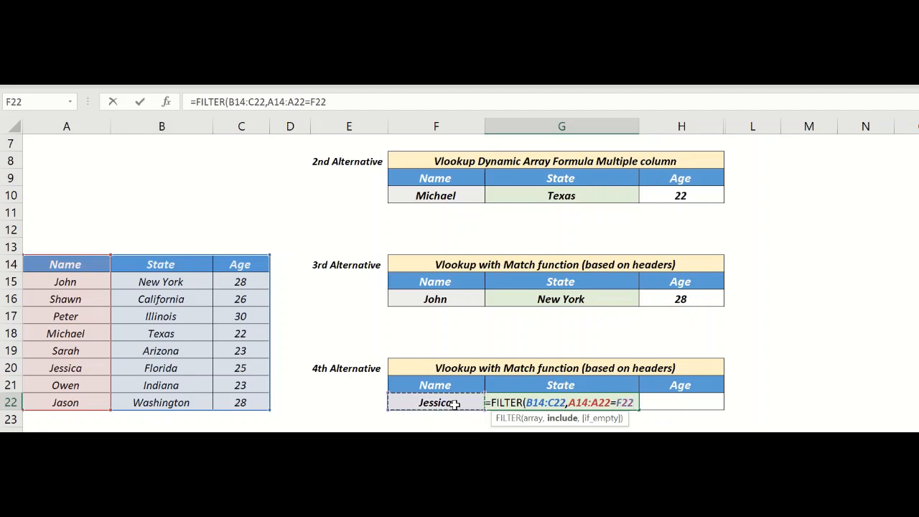
{"action": "type", "text": ")"}
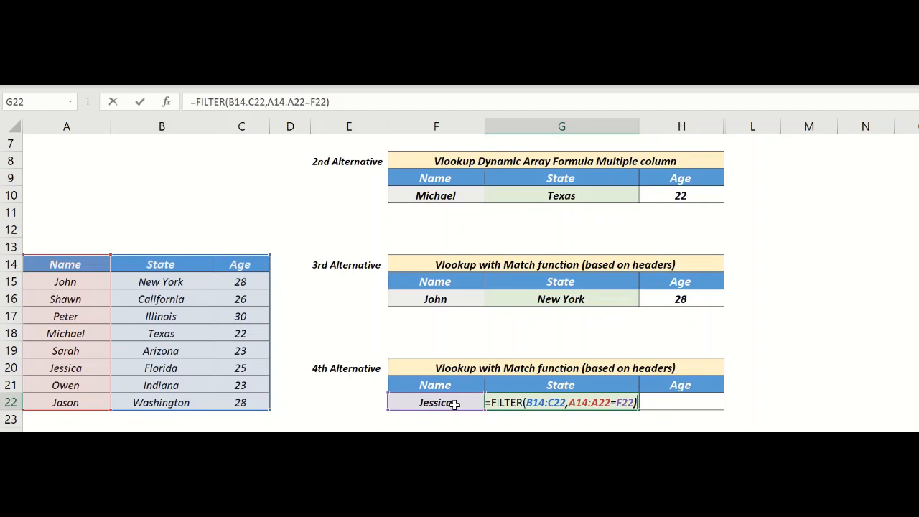
{"action": "key", "text": "Return"}
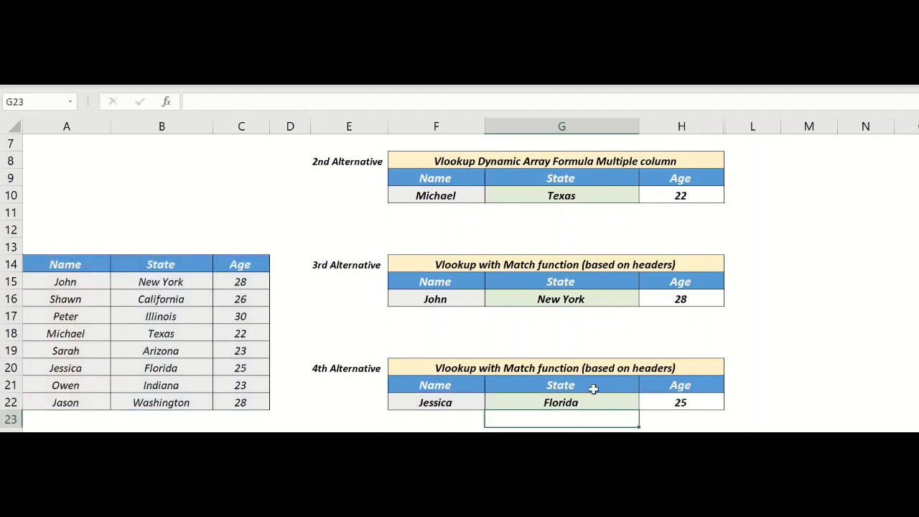
{"action": "left_click", "coordinate": [569, 402]}
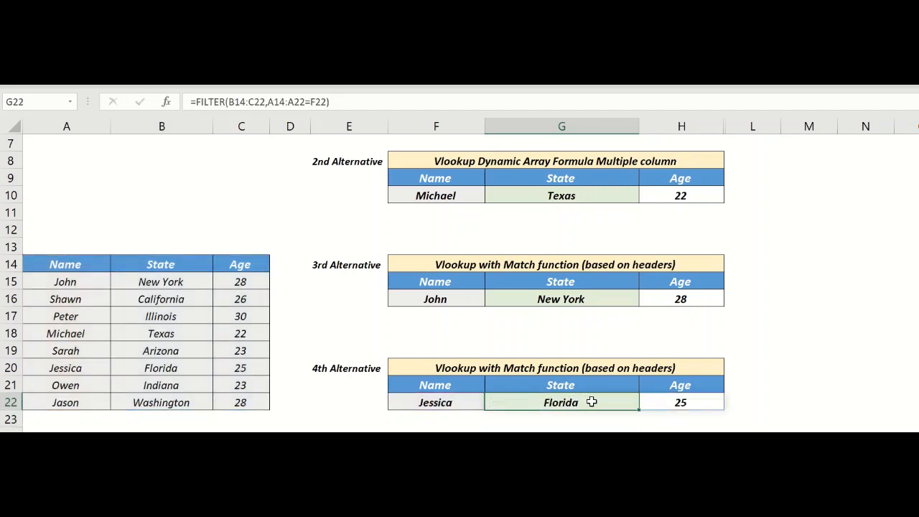